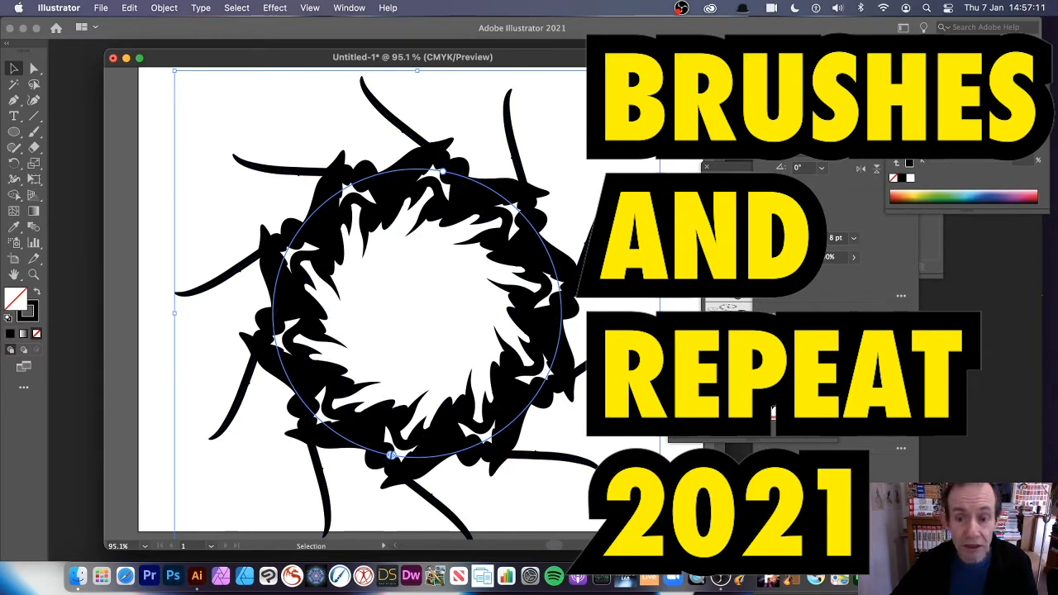
# Step: Delete all the existing black radial brush artwork so the Untitled-1 artboard is blank
pyautogui.press('Delete')
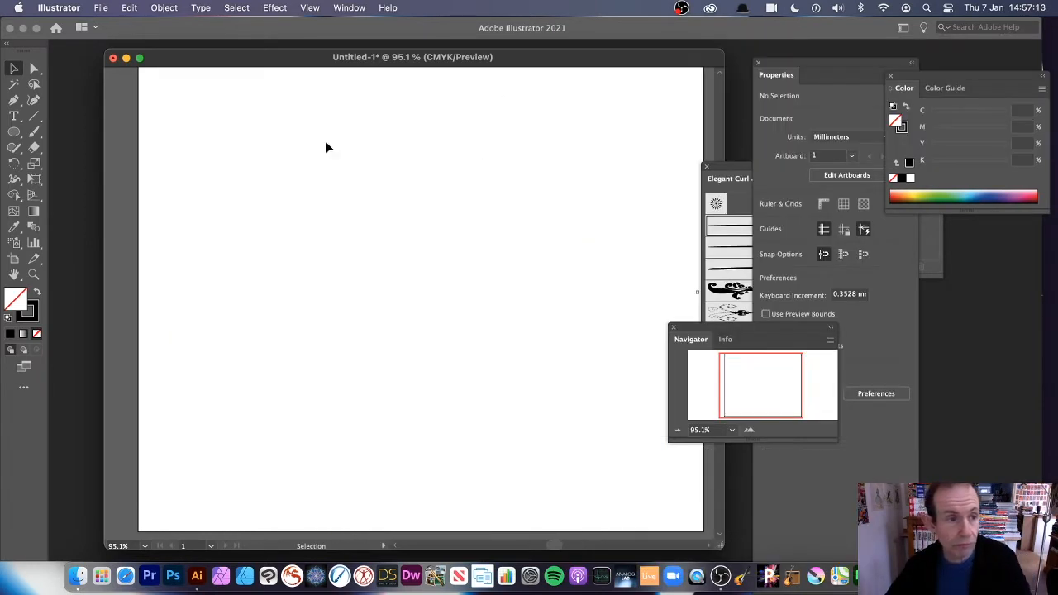
# Step: Paint a tapered S-shaped stroke mid-artboard with an Elegant Curl & Floral brush, then select it
pyautogui.click(34, 134)
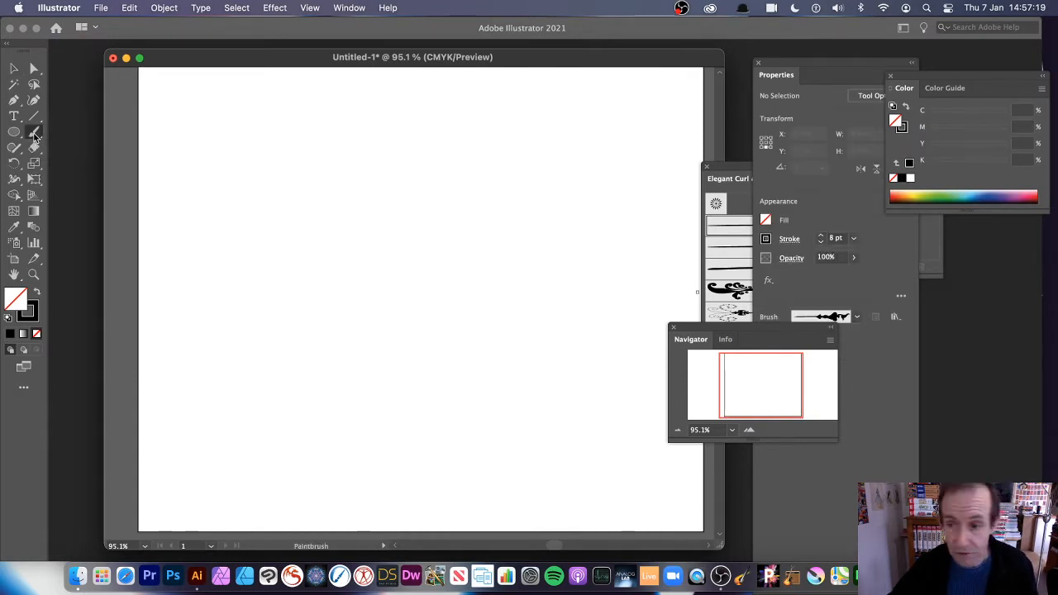
pyautogui.click(721, 168)
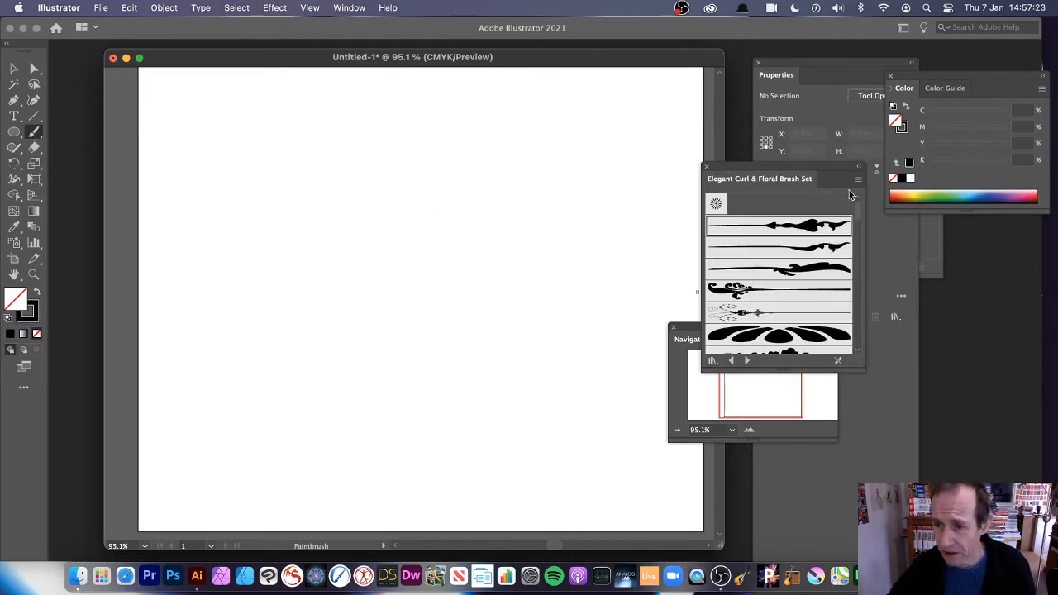
pyautogui.moveTo(860, 210)
pyautogui.mouseDown()
pyautogui.moveTo(873, 288)
pyautogui.moveTo(864, 280)
pyautogui.mouseUp()
pyautogui.click(799, 274)
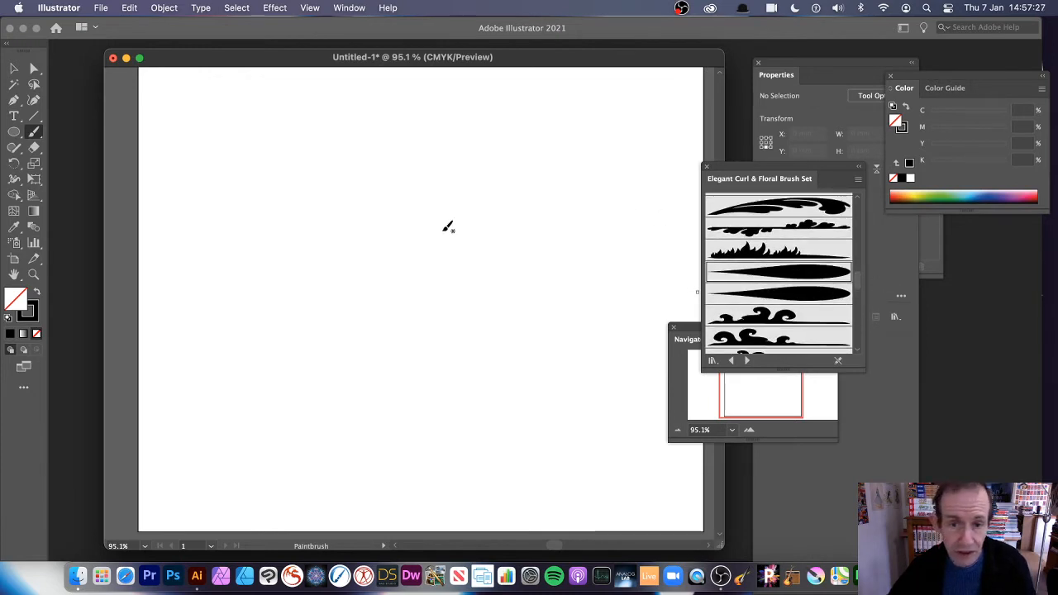
pyautogui.moveTo(444, 373); pyautogui.dragTo(480, 189)
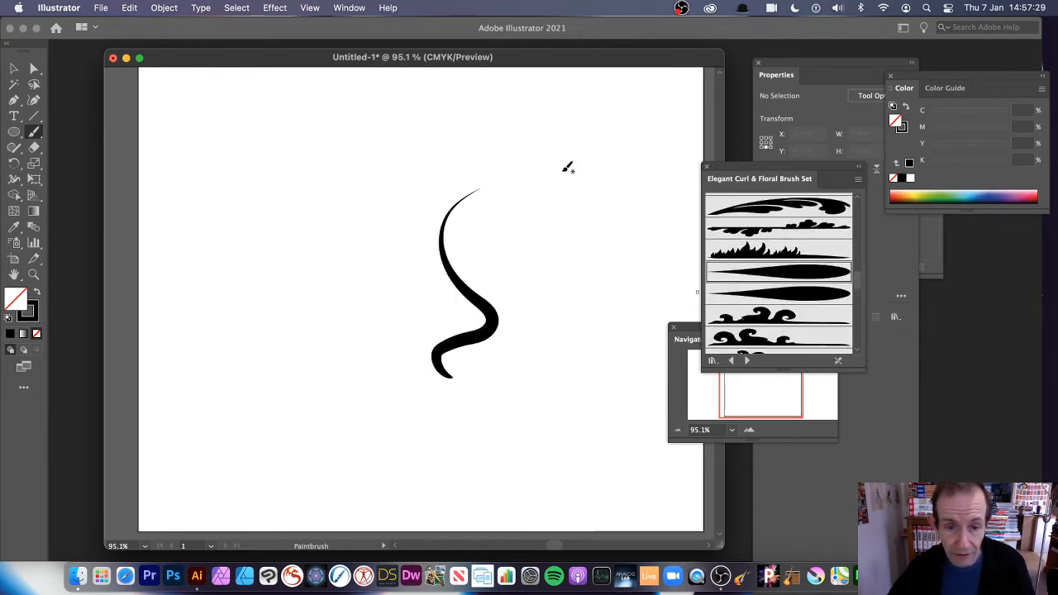
pyautogui.click(13, 68)
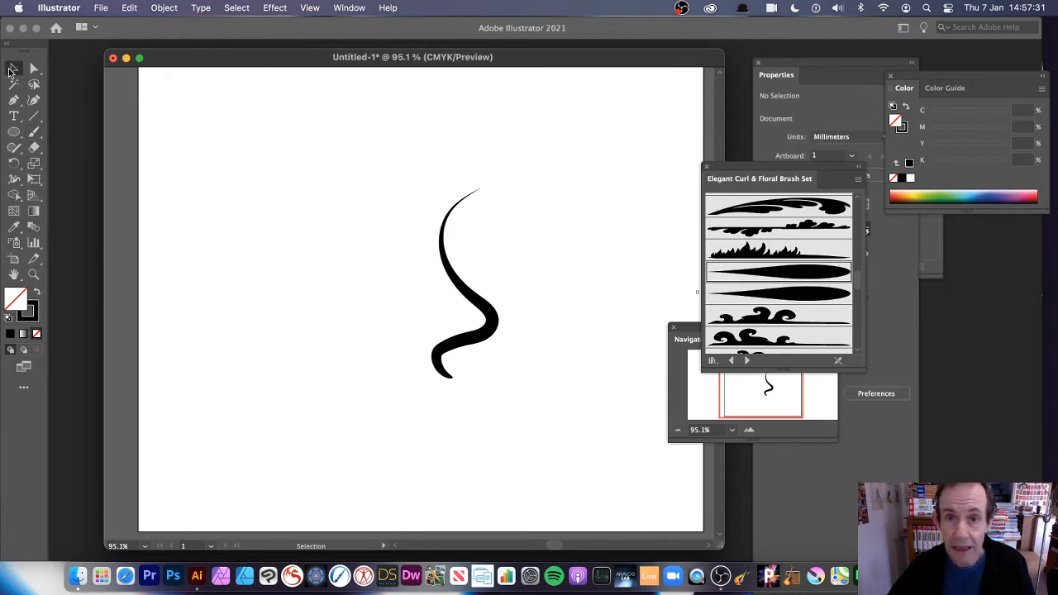
pyautogui.click(464, 289)
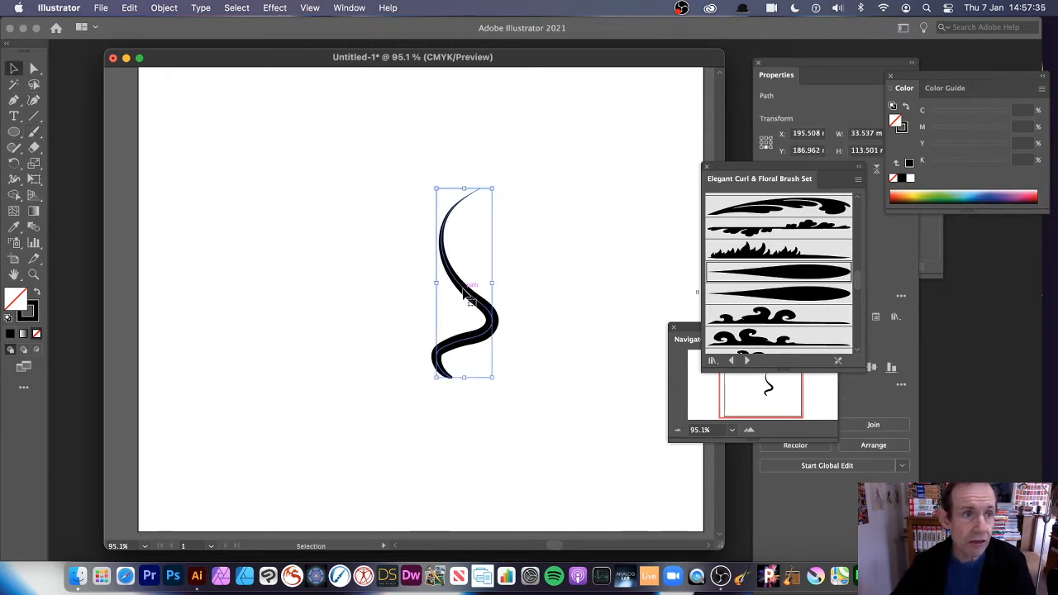
# Step: Apply Object > Repeat > Radial to the S stroke and shift the repeat up and left
pyautogui.click(162, 9)
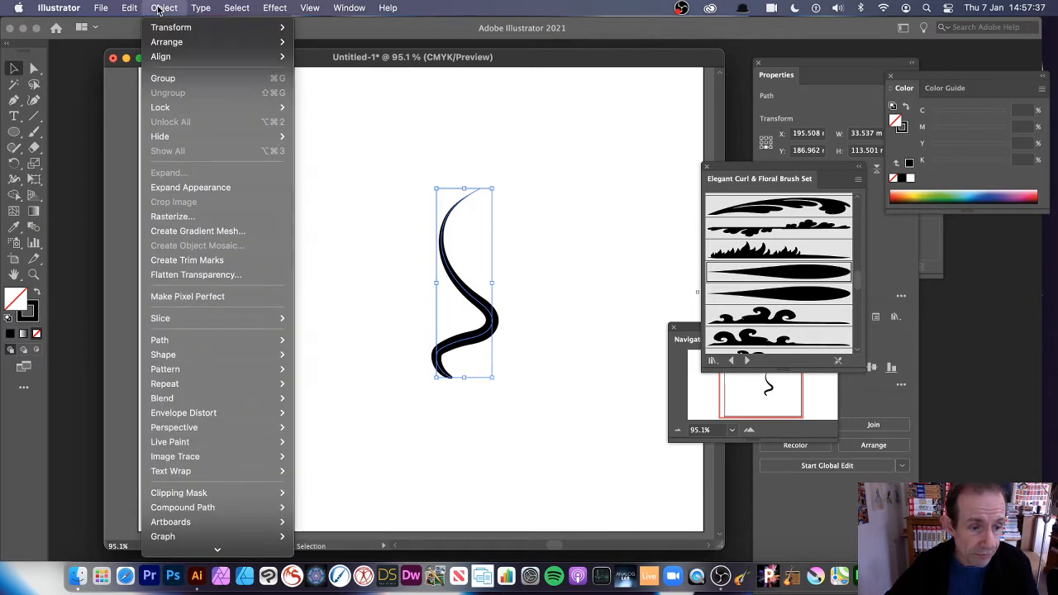
pyautogui.moveTo(160, 387)
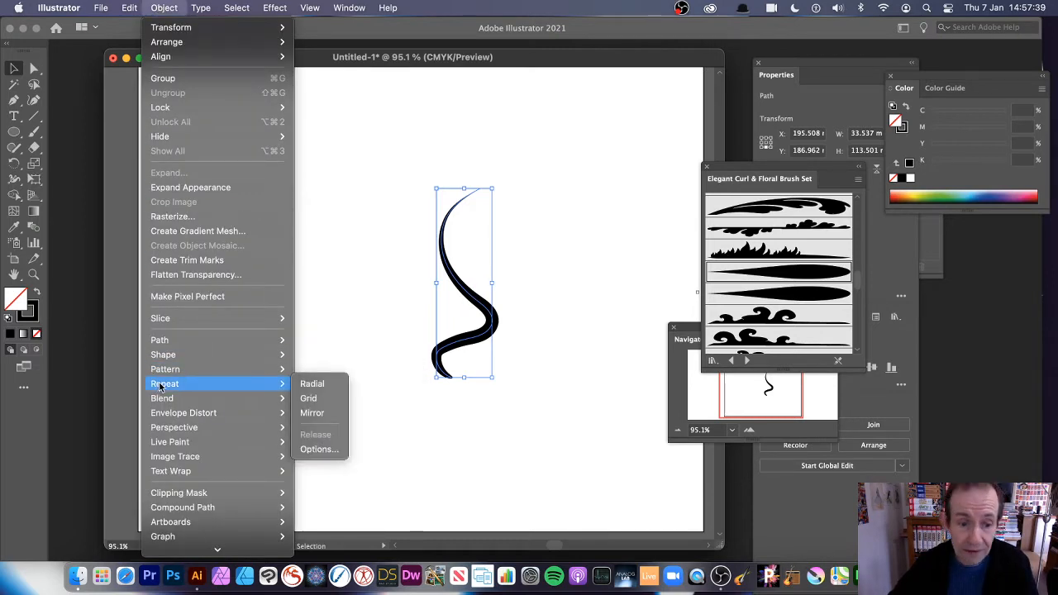
pyautogui.click(318, 385)
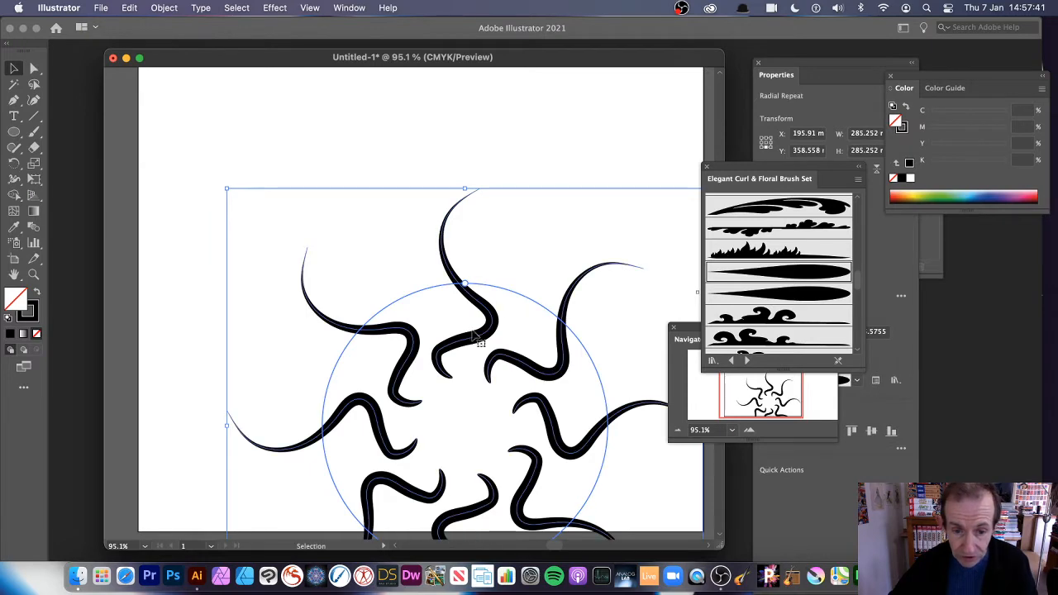
pyautogui.moveTo(475, 338); pyautogui.dragTo(431, 242)
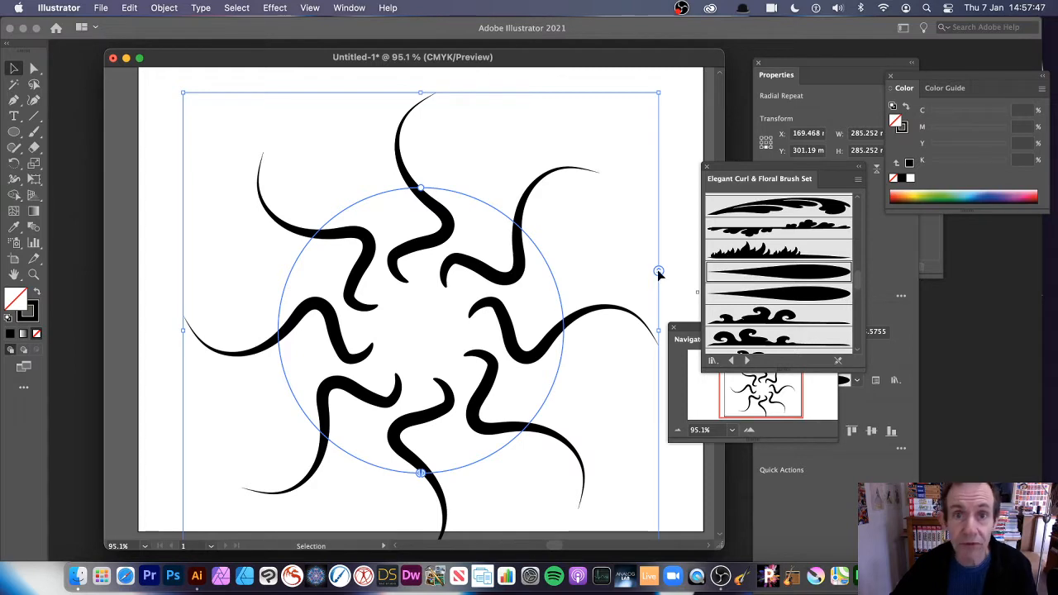
# Step: Raise the radial repeat to 20 curls and reselect it to view its properties
pyautogui.moveTo(657, 271); pyautogui.dragTo(668, 196)
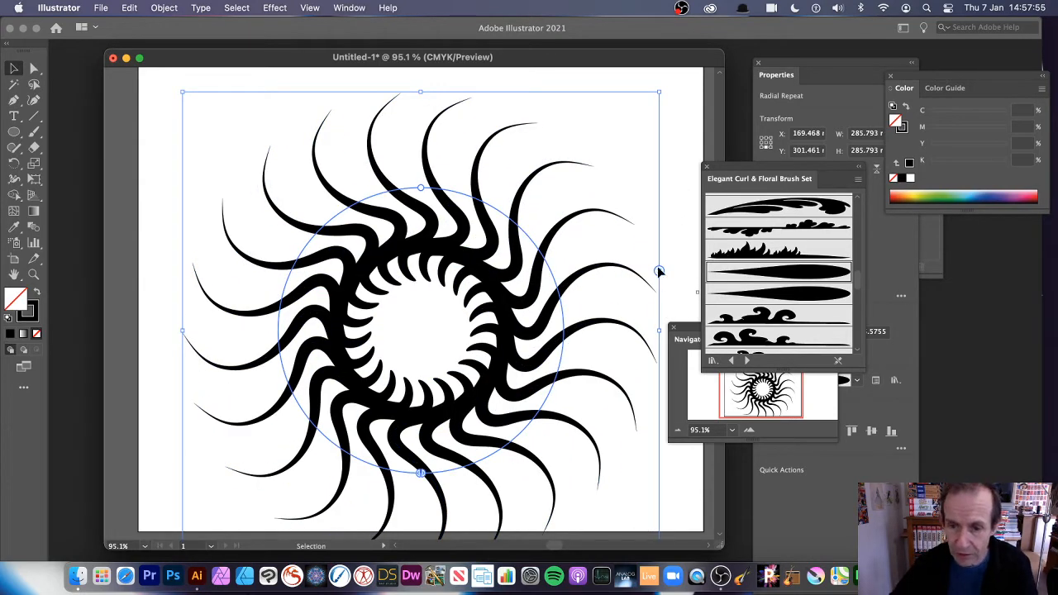
pyautogui.moveTo(658, 272); pyautogui.dragTo(657, 280)
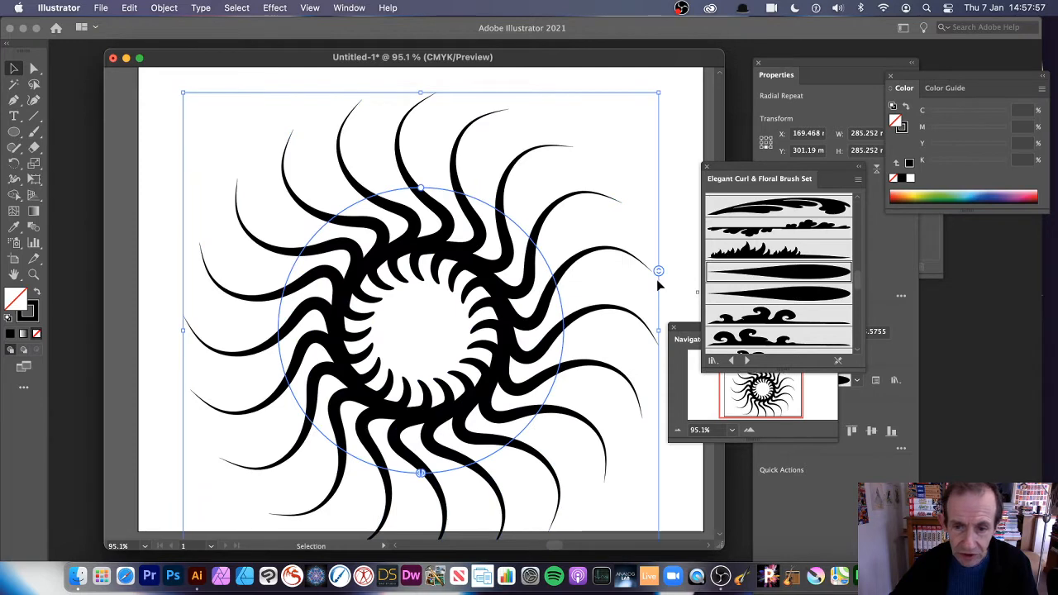
pyautogui.click(657, 281)
pyautogui.click(532, 275)
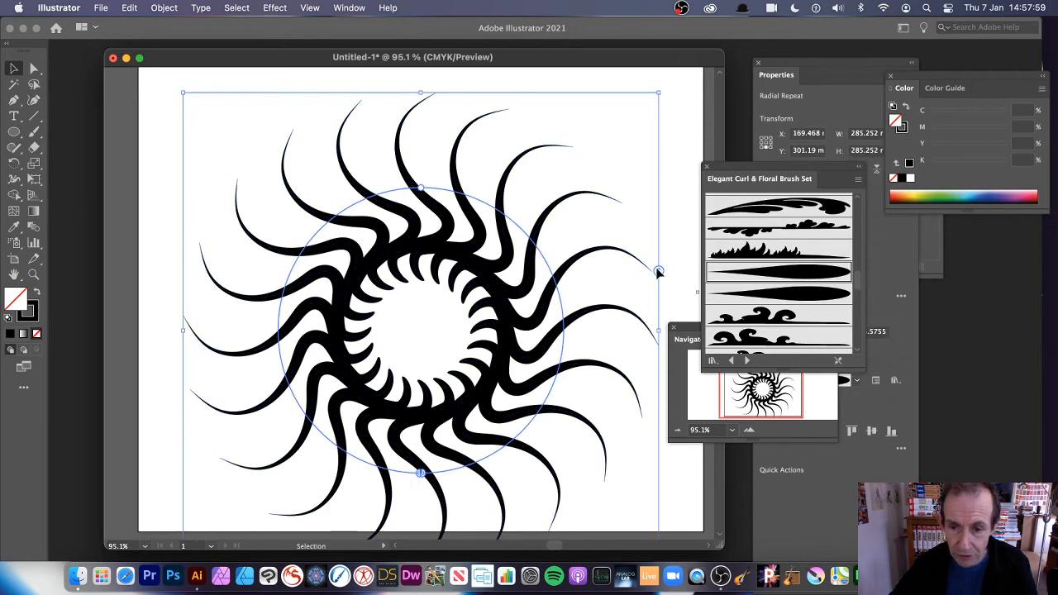
pyautogui.click(788, 75)
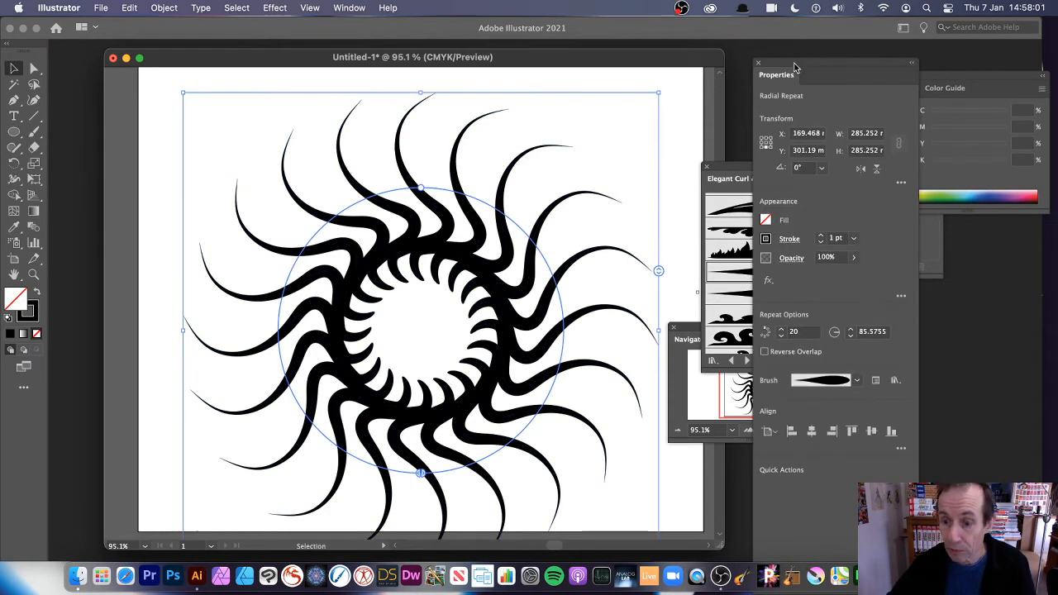
pyautogui.click(858, 382)
pyautogui.click(817, 445)
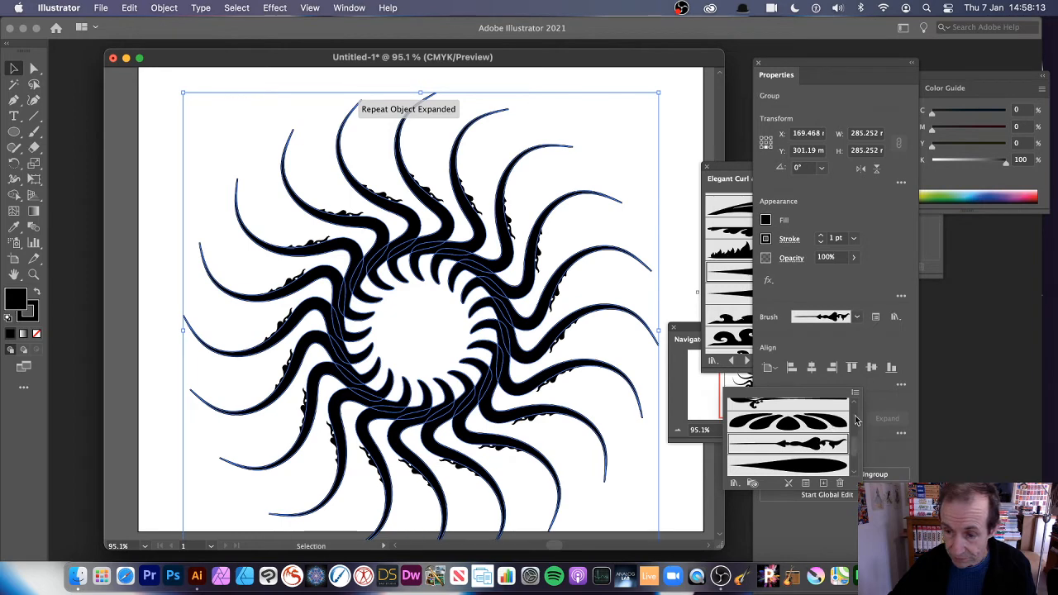
pyautogui.moveTo(855, 445); pyautogui.dragTo(856, 456)
pyautogui.click(813, 440)
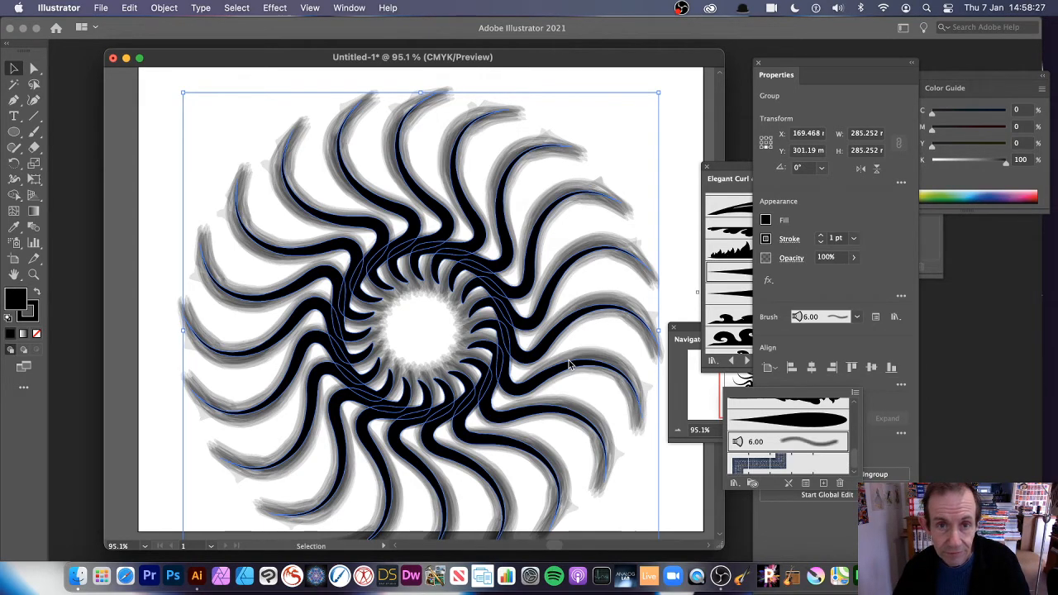
pyautogui.click(129, 9)
pyautogui.click(128, 27)
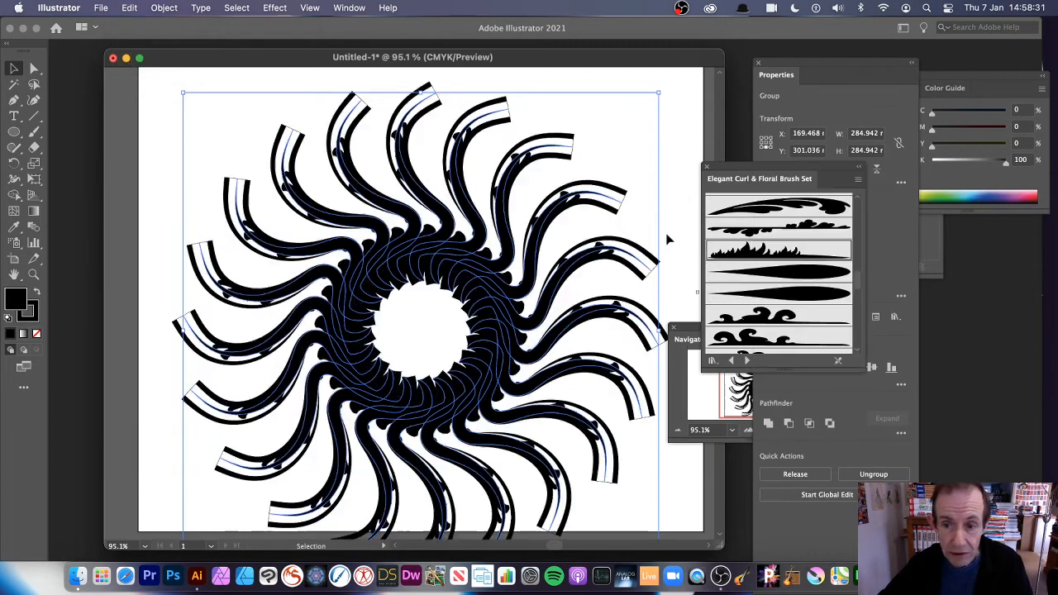
pyautogui.press('a')
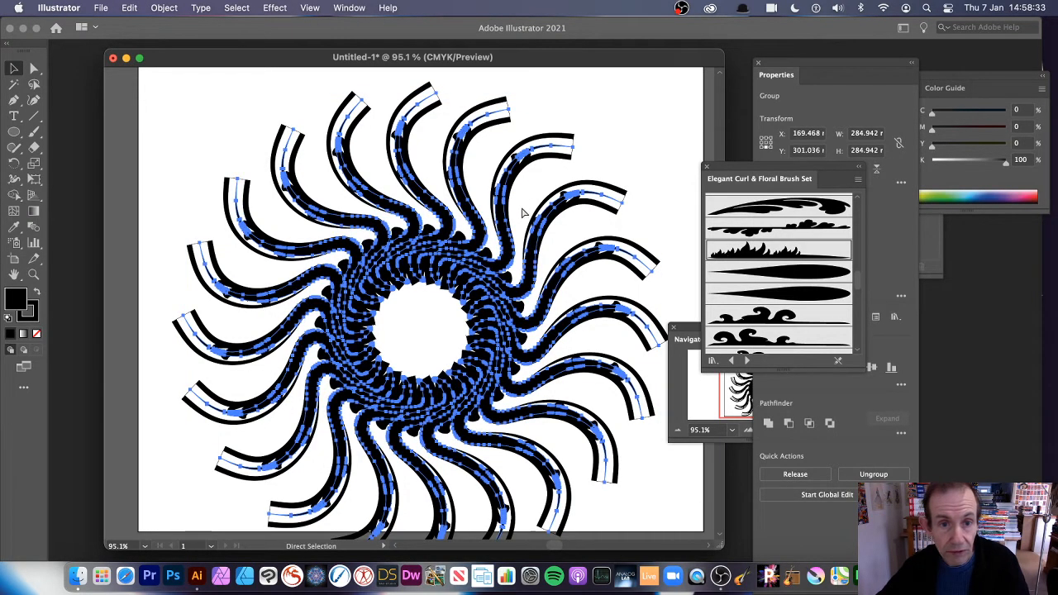
pyautogui.click(395, 202)
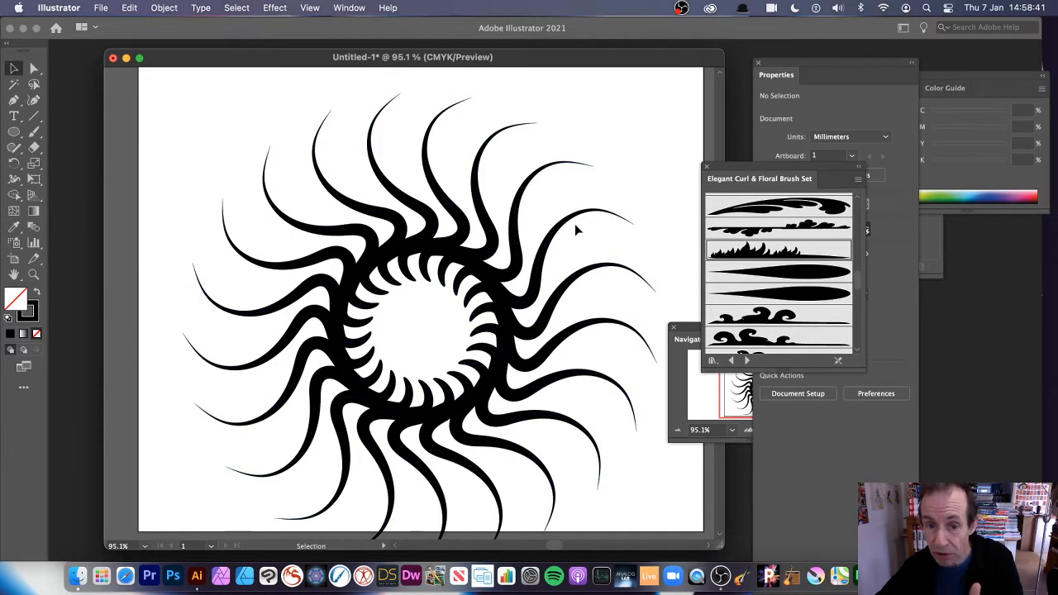
# Step: Isolate the radial repeat, apply a floral brush to the source curl, and rotate it
pyautogui.doubleClick(560, 240)
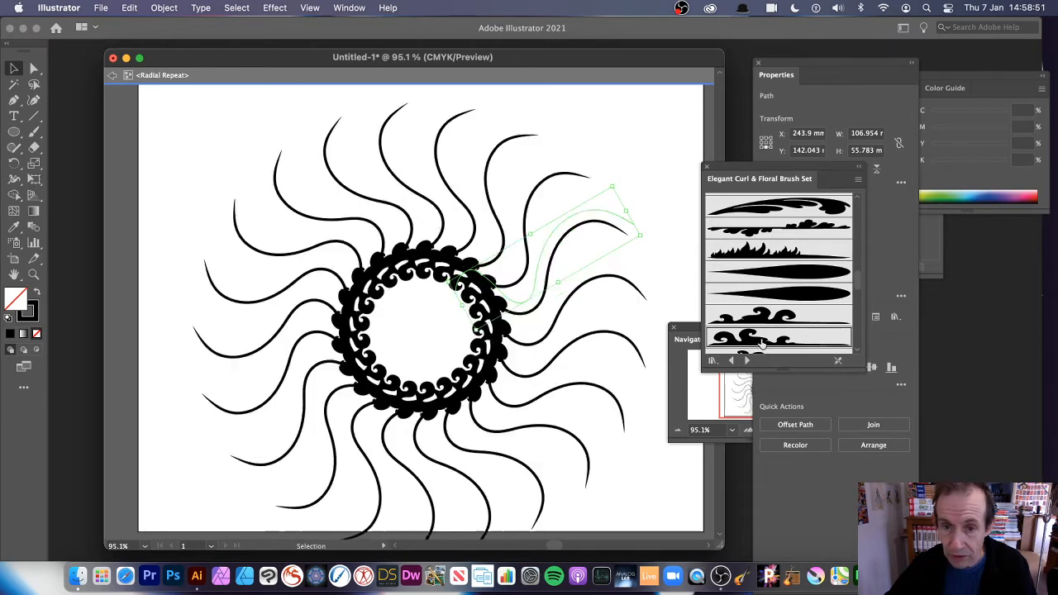
pyautogui.click(762, 341)
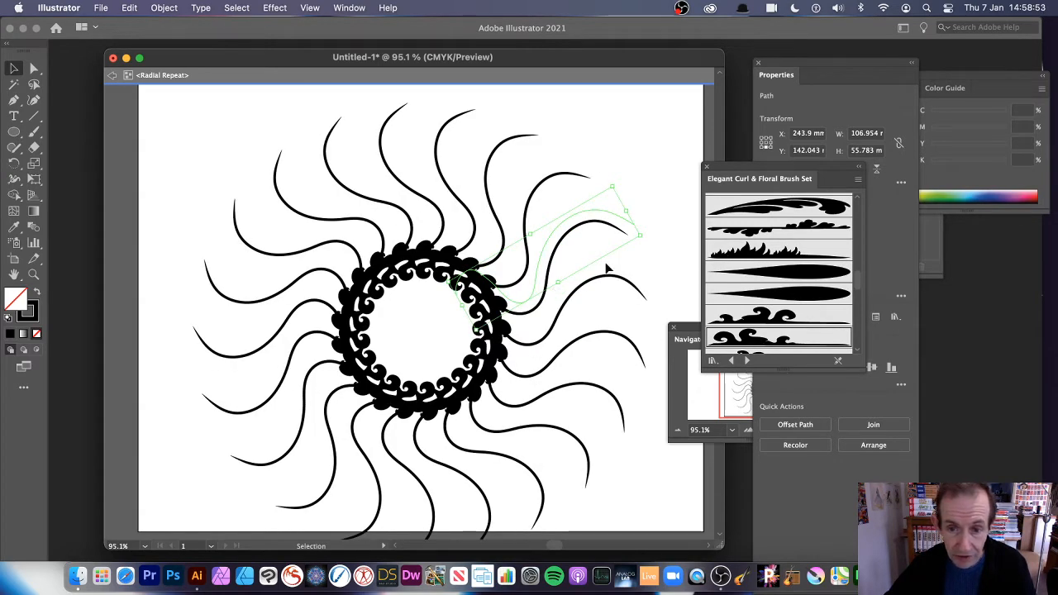
pyautogui.moveTo(615, 182); pyautogui.dragTo(498, 323)
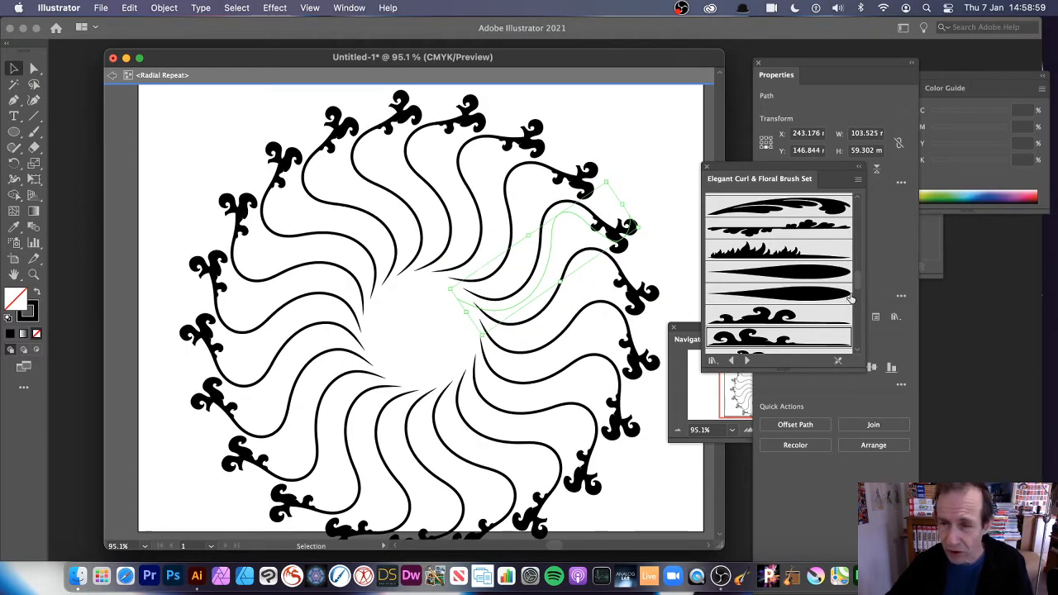
# Step: Try the Dots, leaf and curl-arrow brushes, settling on the beaded rope brush
pyautogui.moveTo(861, 283)
pyautogui.mouseDown()
pyautogui.moveTo(863, 208)
pyautogui.moveTo(860, 335)
pyautogui.mouseUp()
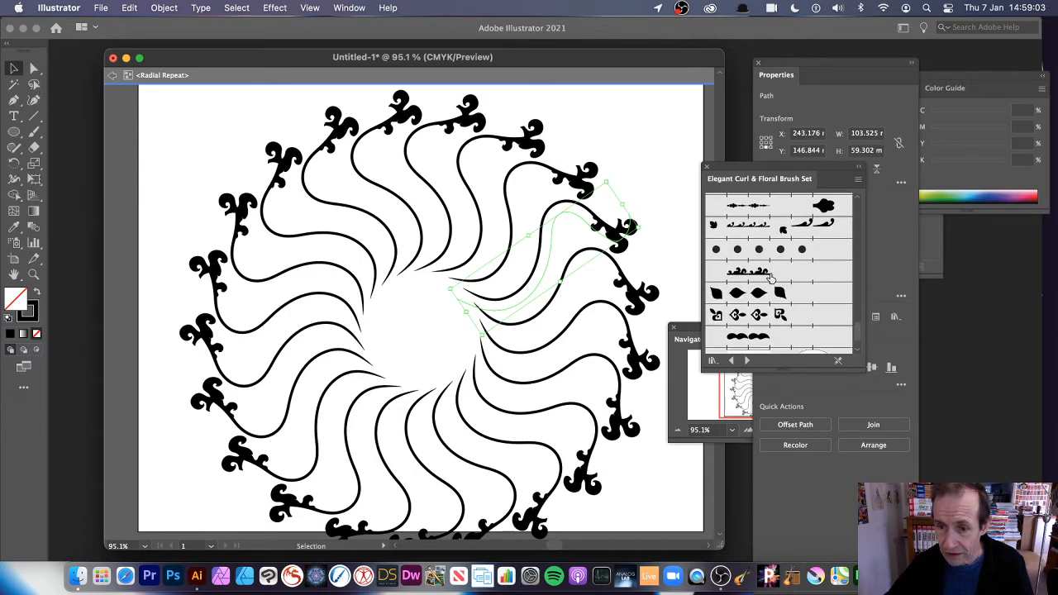
pyautogui.click(780, 252)
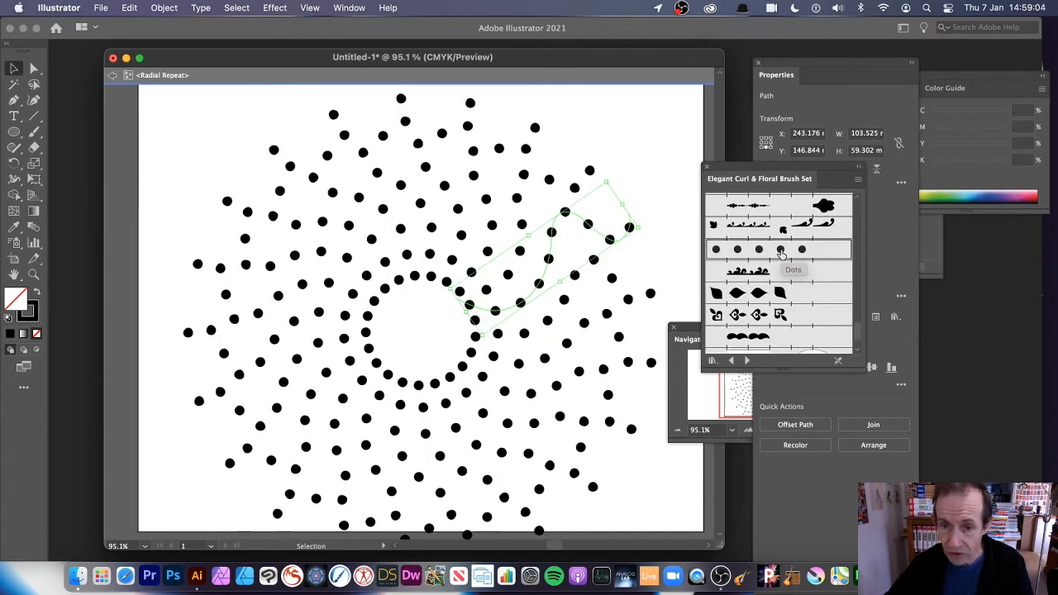
pyautogui.click(775, 295)
pyautogui.click(759, 321)
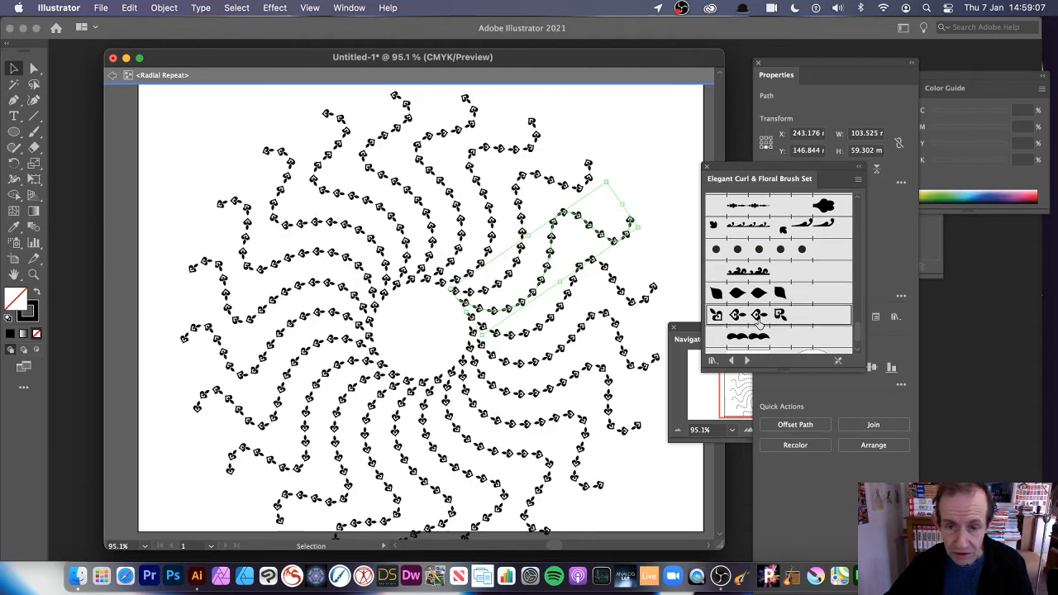
pyautogui.click(757, 336)
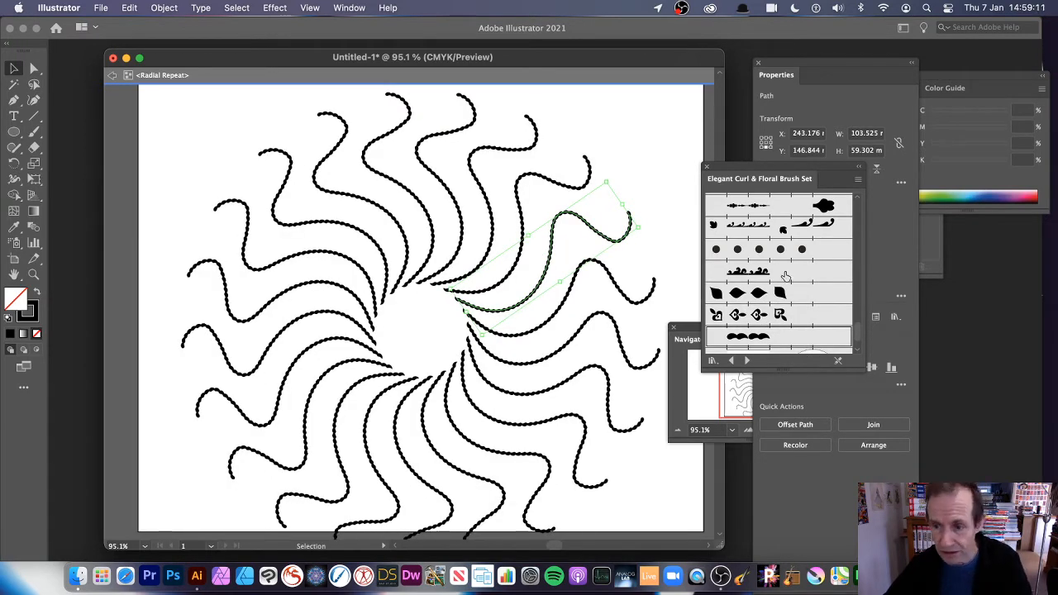
pyautogui.moveTo(857, 335); pyautogui.dragTo(862, 296)
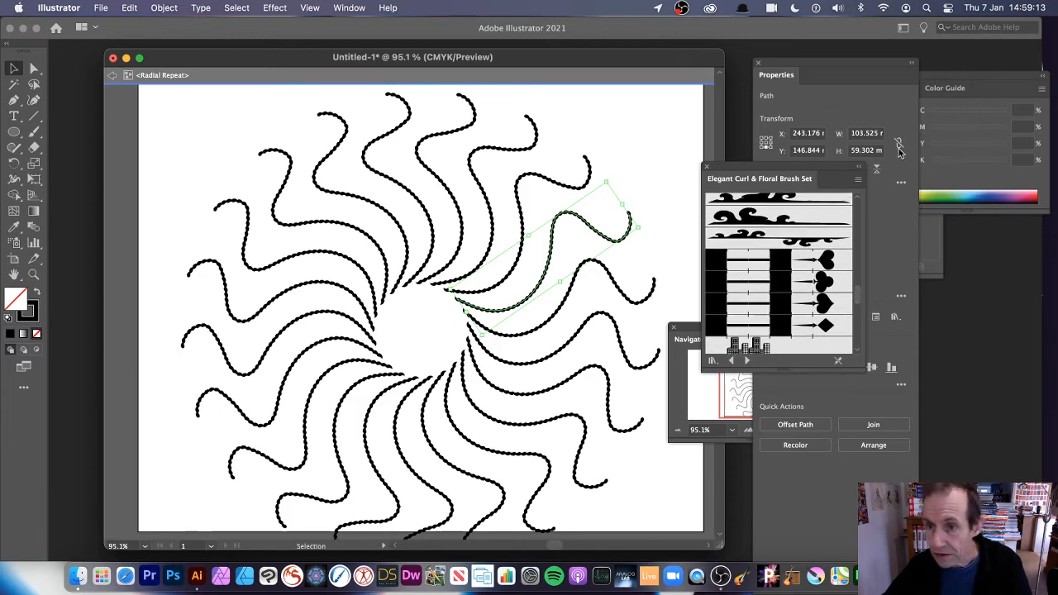
pyautogui.moveTo(754, 168)
pyautogui.mouseDown()
pyautogui.moveTo(889, 227)
pyautogui.moveTo(719, 246)
pyautogui.moveTo(719, 275)
pyautogui.mouseUp()
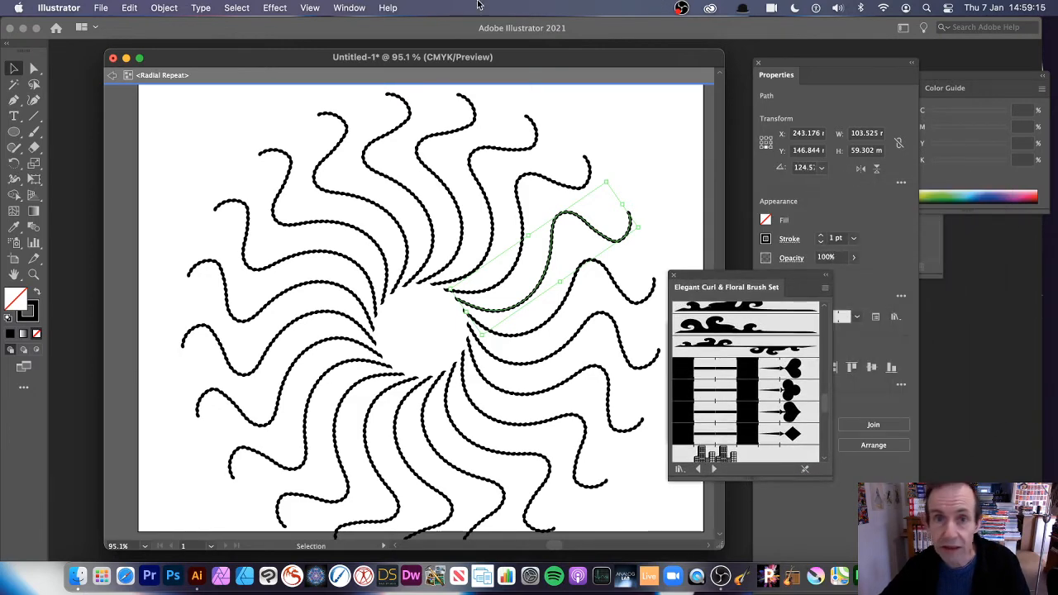
pyautogui.click(343, 8)
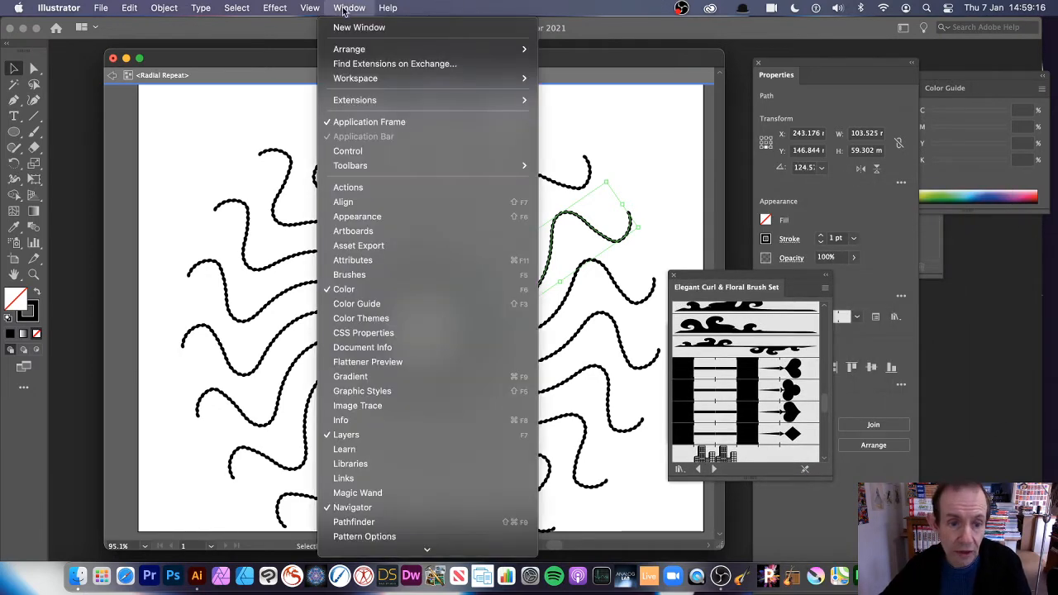
# Step: Open the Artistic > Artistic_Ink brush library from the Brushes panel menu
pyautogui.click(371, 276)
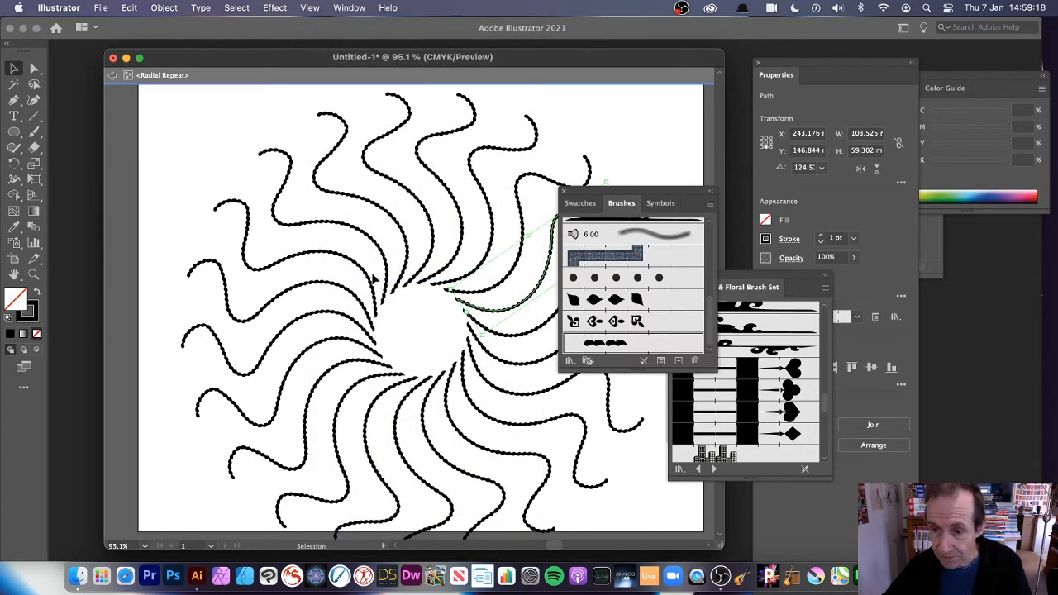
pyautogui.click(708, 206)
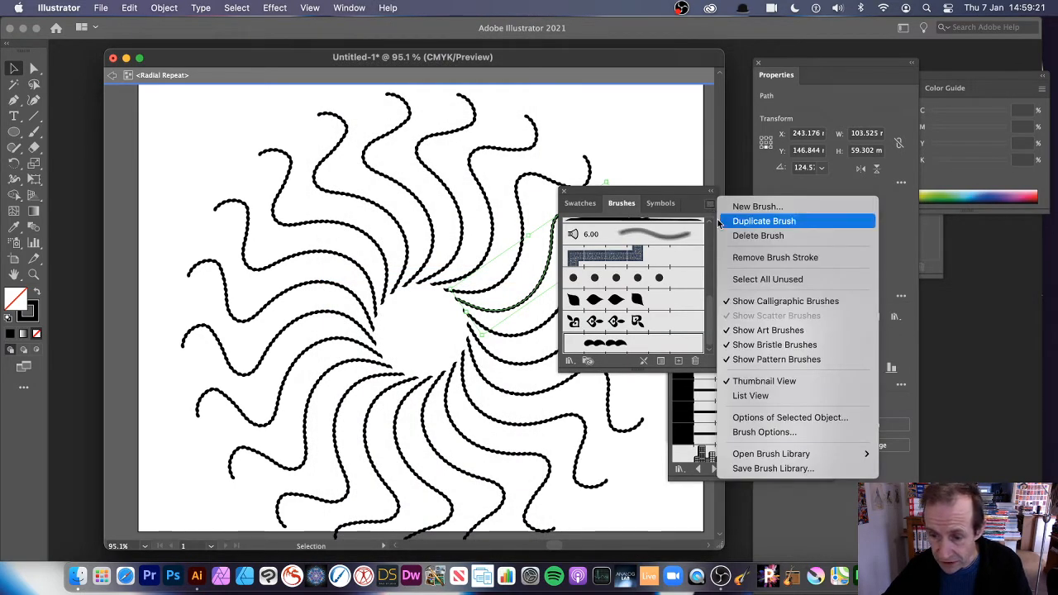
pyautogui.moveTo(757, 455)
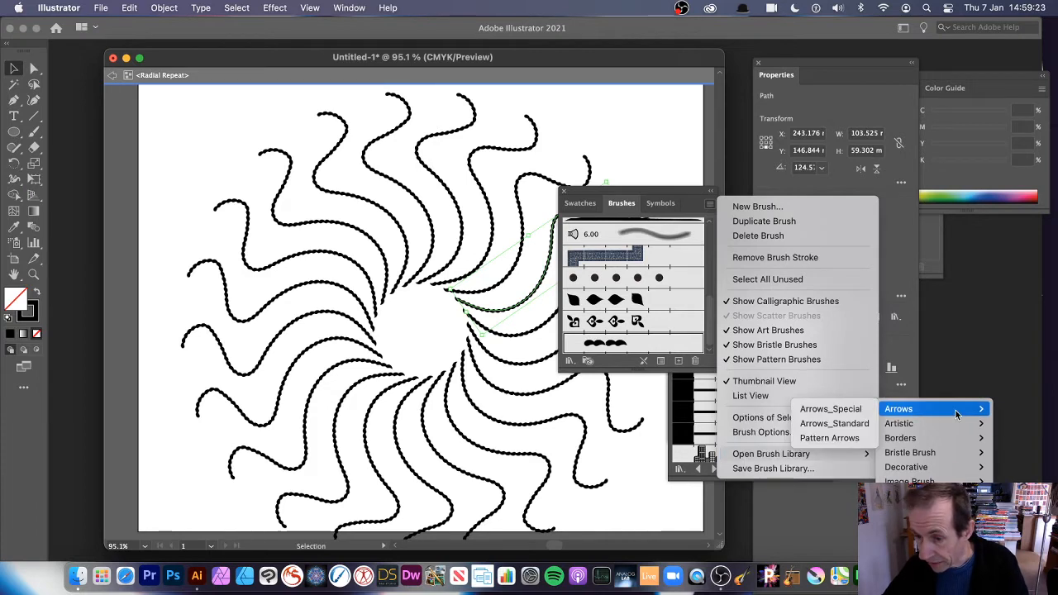
pyautogui.moveTo(945, 427)
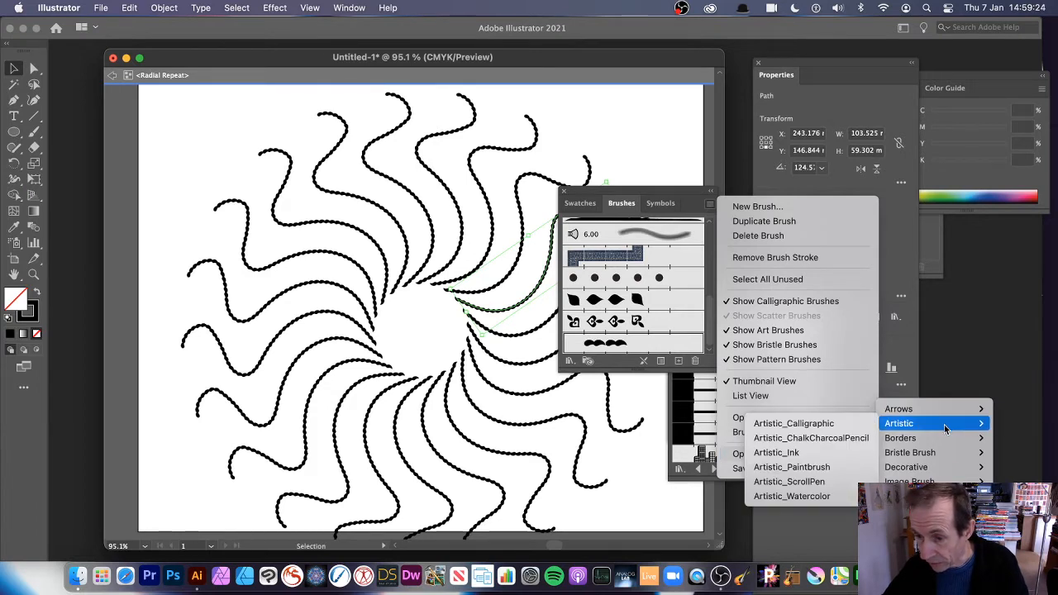
pyautogui.click(833, 452)
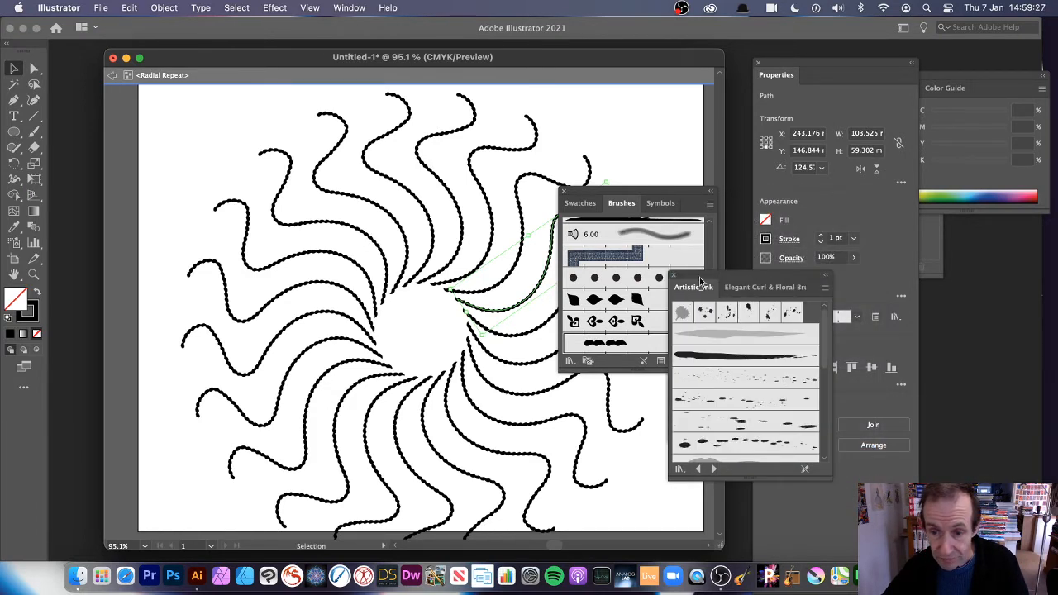
pyautogui.moveTo(709, 281)
pyautogui.mouseDown()
pyautogui.moveTo(528, 272)
pyautogui.moveTo(573, 303)
pyautogui.mouseUp()
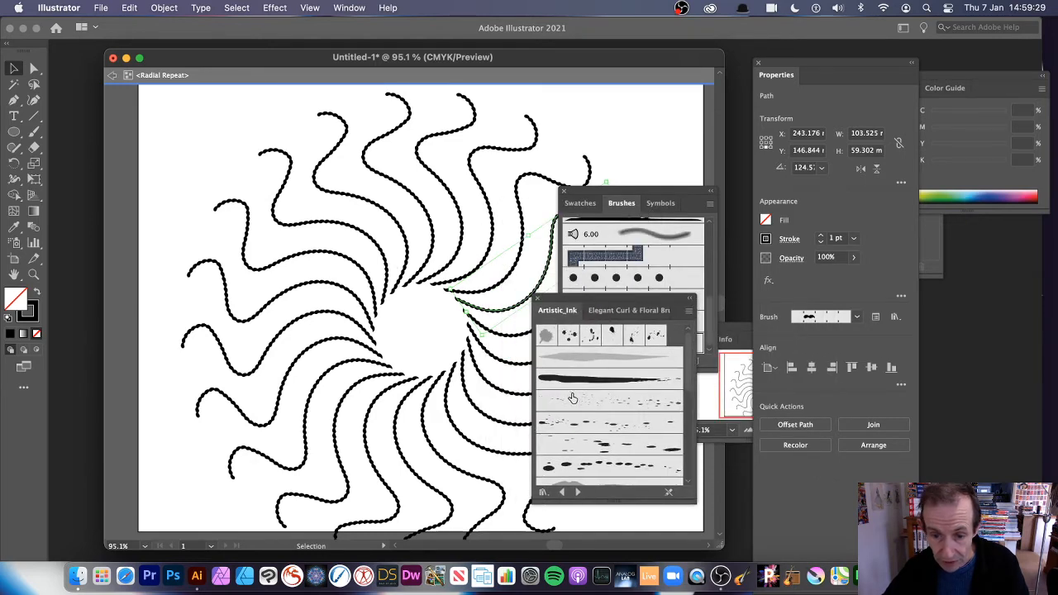
# Step: Try several Artistic_Ink brushes on the curls, finishing with the soft grey chalk brush
pyautogui.click(570, 383)
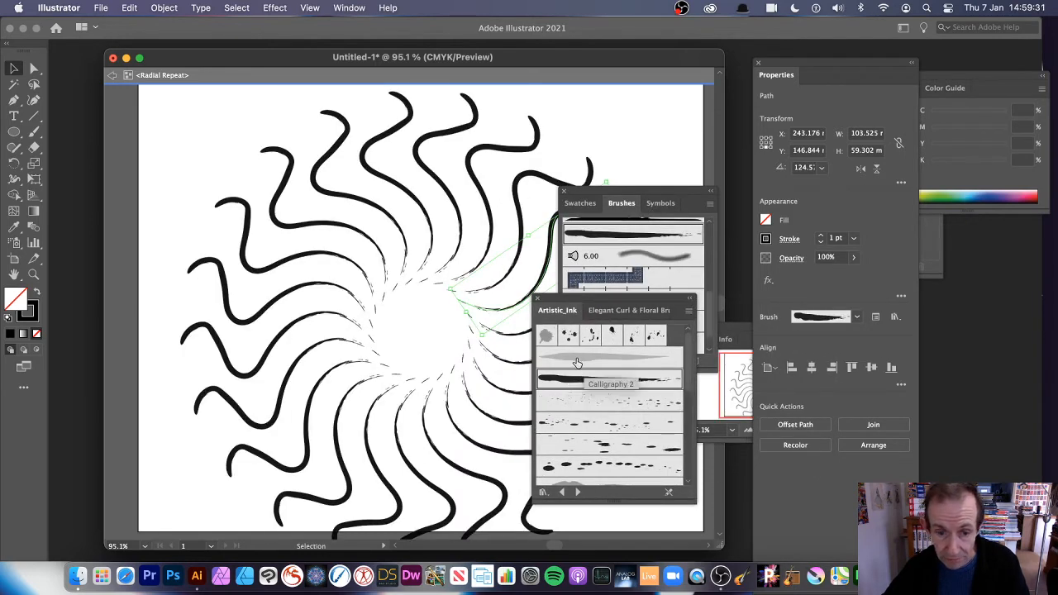
pyautogui.click(576, 359)
pyautogui.click(584, 424)
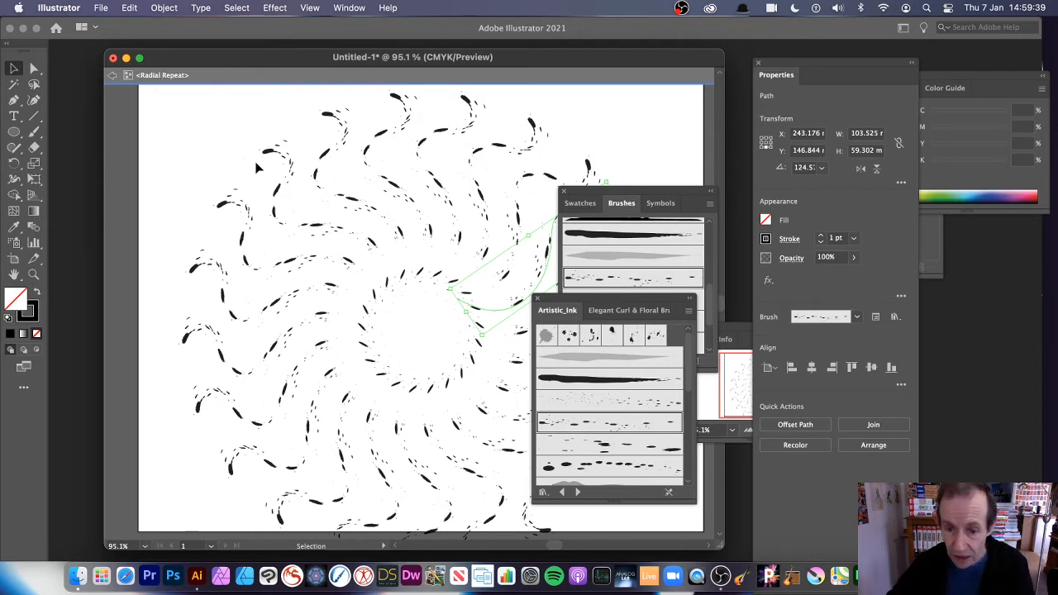
pyautogui.click(570, 358)
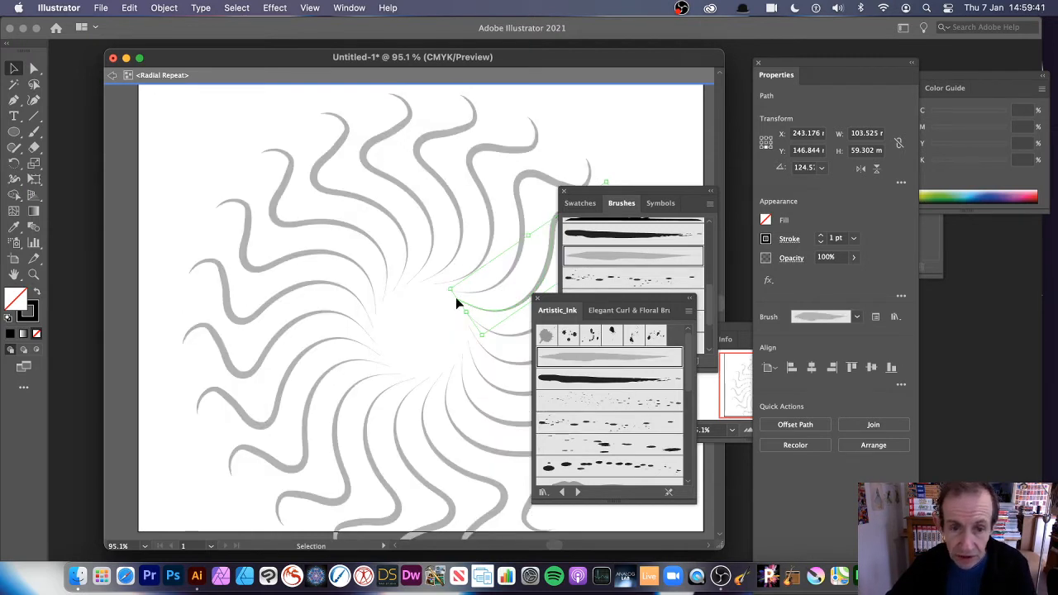
pyautogui.moveTo(690, 366); pyautogui.dragTo(690, 447)
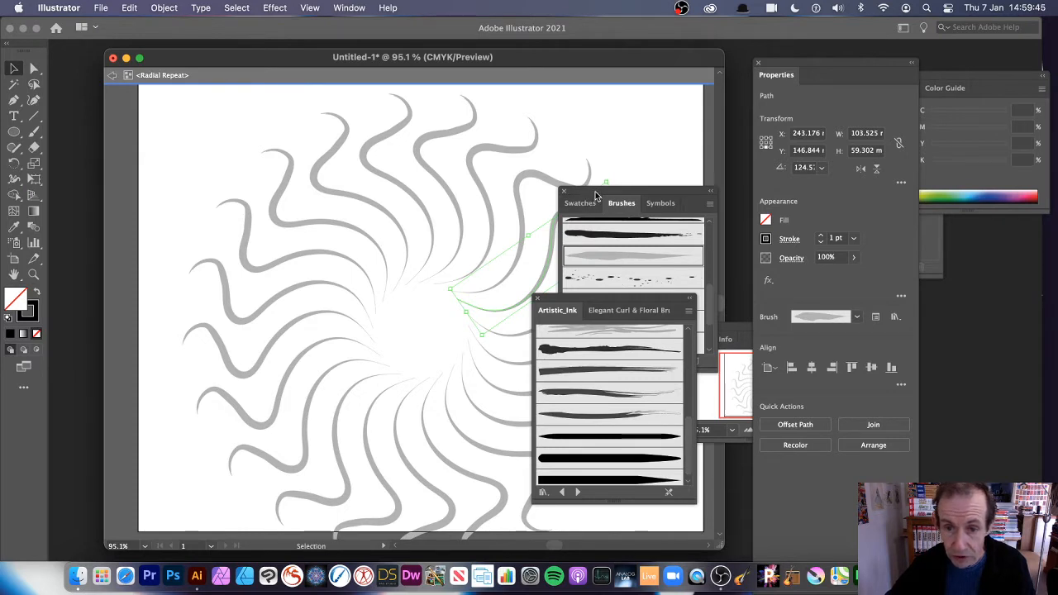
pyautogui.moveTo(596, 196); pyautogui.dragTo(747, 190)
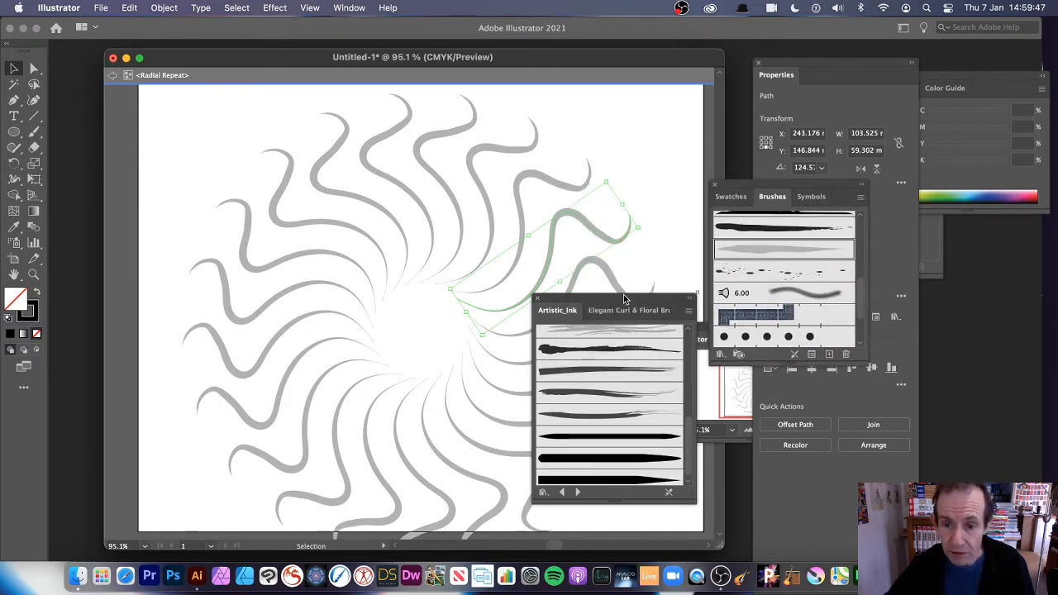
# Step: Paint extra grey strokes and blobs inside the repeat, filling the centre into a jagged ring
pyautogui.moveTo(623, 295)
pyautogui.mouseDown()
pyautogui.moveTo(742, 278)
pyautogui.moveTo(742, 143)
pyautogui.mouseUp()
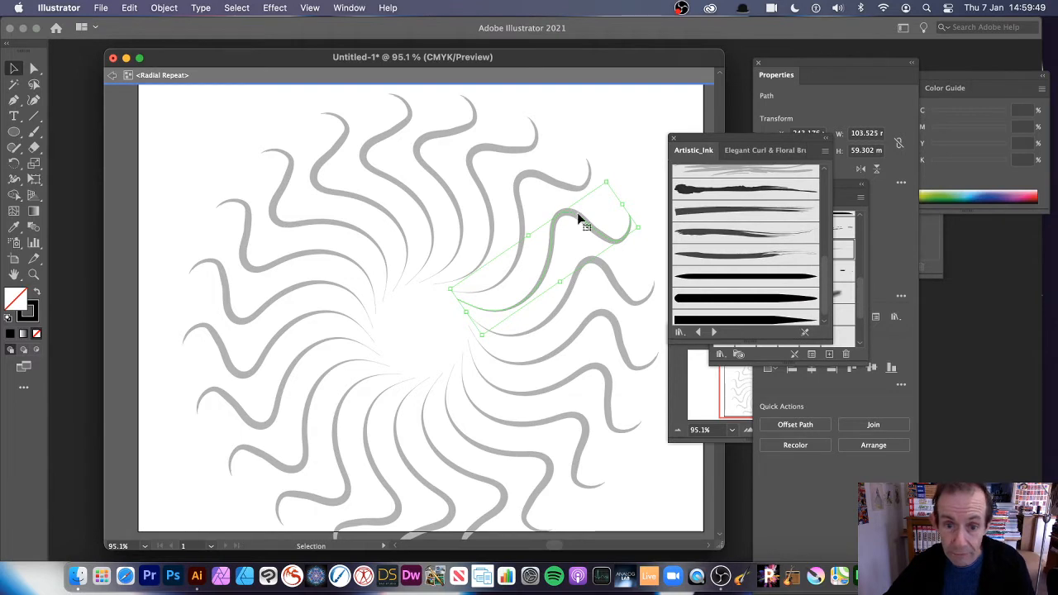
pyautogui.click(33, 132)
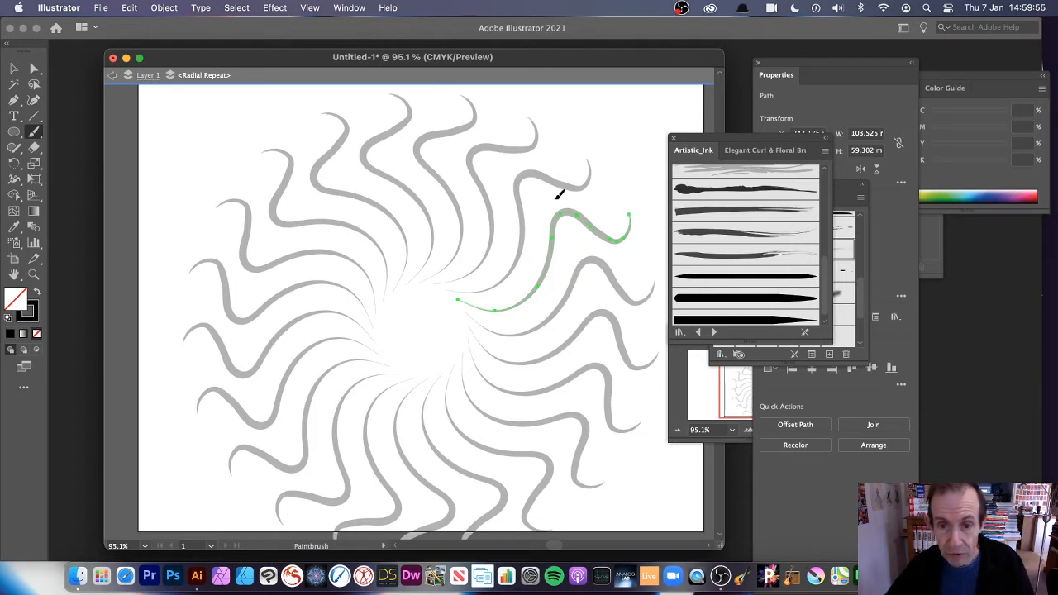
pyautogui.moveTo(581, 191)
pyautogui.mouseDown()
pyautogui.moveTo(609, 199)
pyautogui.moveTo(645, 153)
pyautogui.mouseUp()
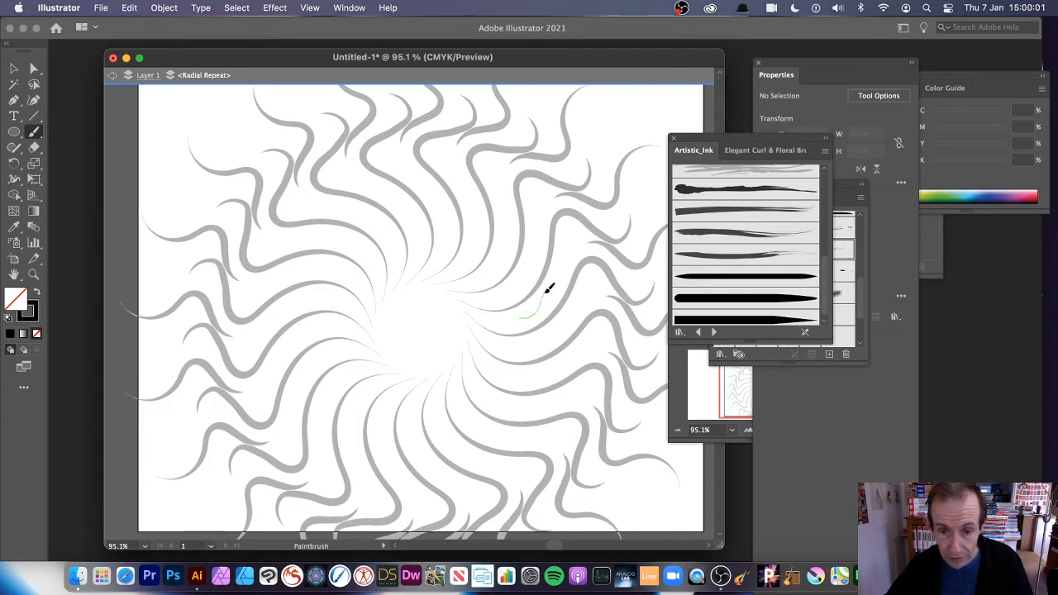
pyautogui.moveTo(561, 253); pyautogui.dragTo(563, 250)
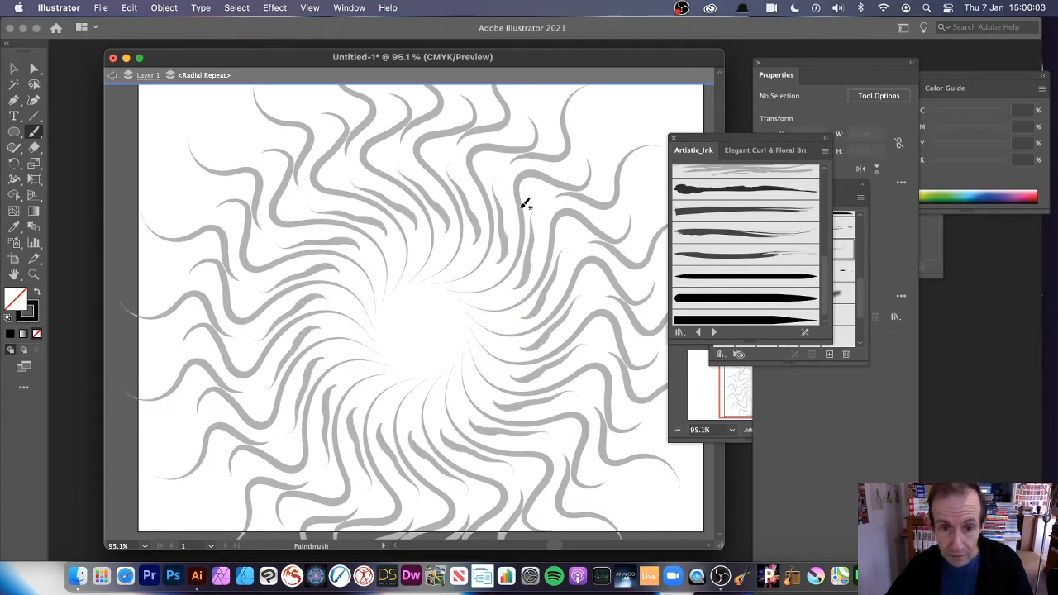
pyautogui.click(545, 202)
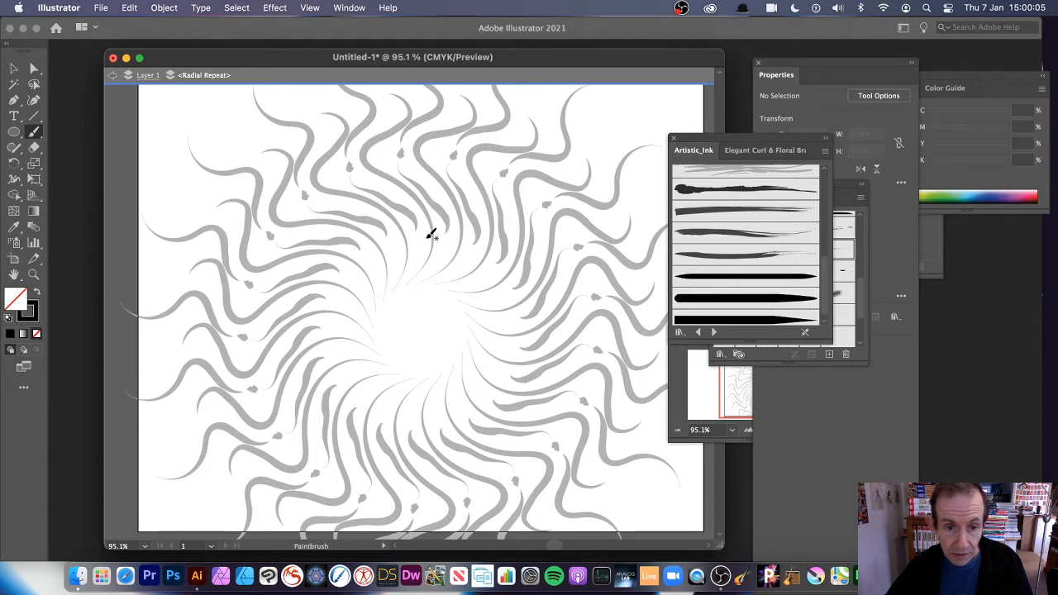
pyautogui.moveTo(429, 235)
pyautogui.mouseDown()
pyautogui.moveTo(404, 295)
pyautogui.moveTo(429, 339)
pyautogui.moveTo(442, 330)
pyautogui.mouseUp()
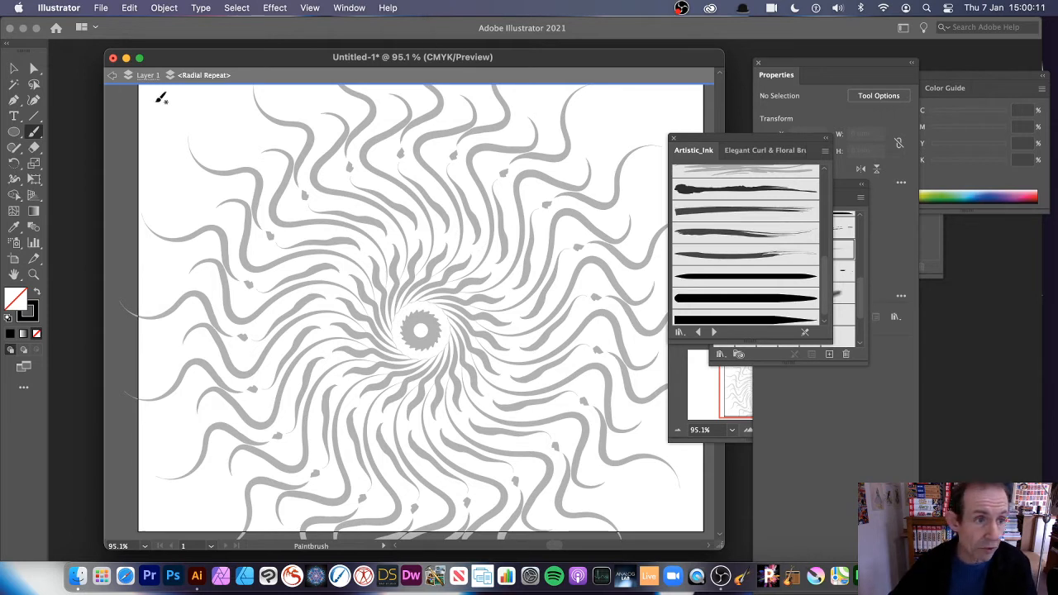
pyautogui.click(112, 78)
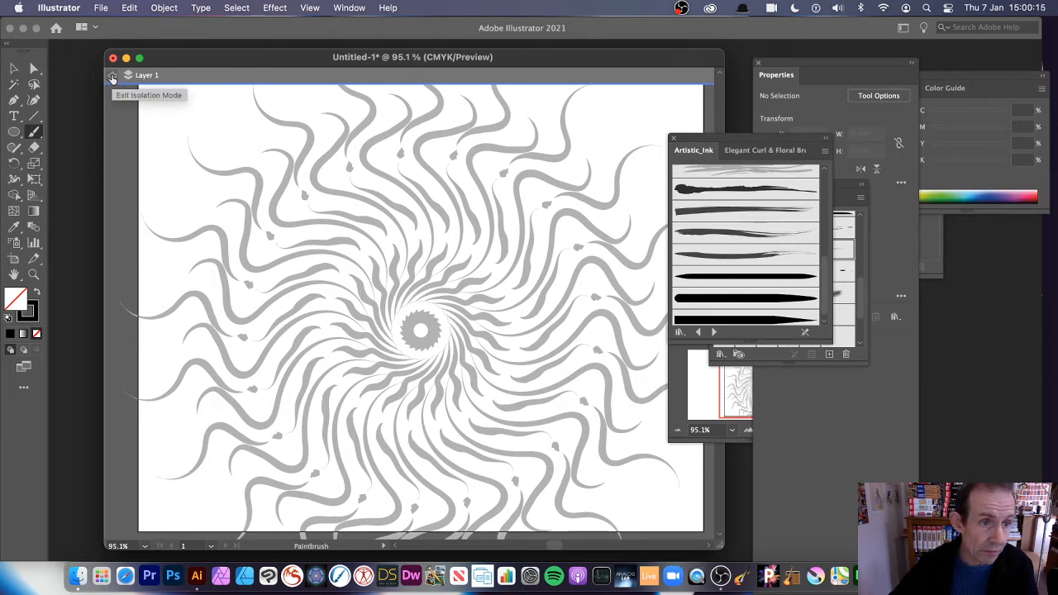
# Step: Exit isolation, shrink the radial repeat to 283.215 wide, and recentre it on the artboard
pyautogui.click(112, 78)
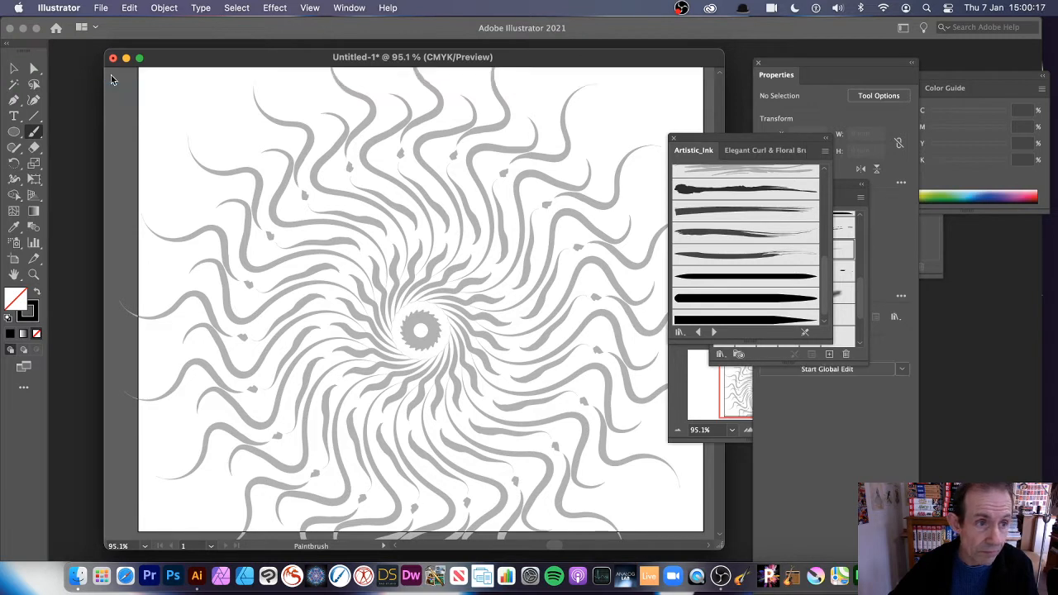
pyautogui.click(14, 69)
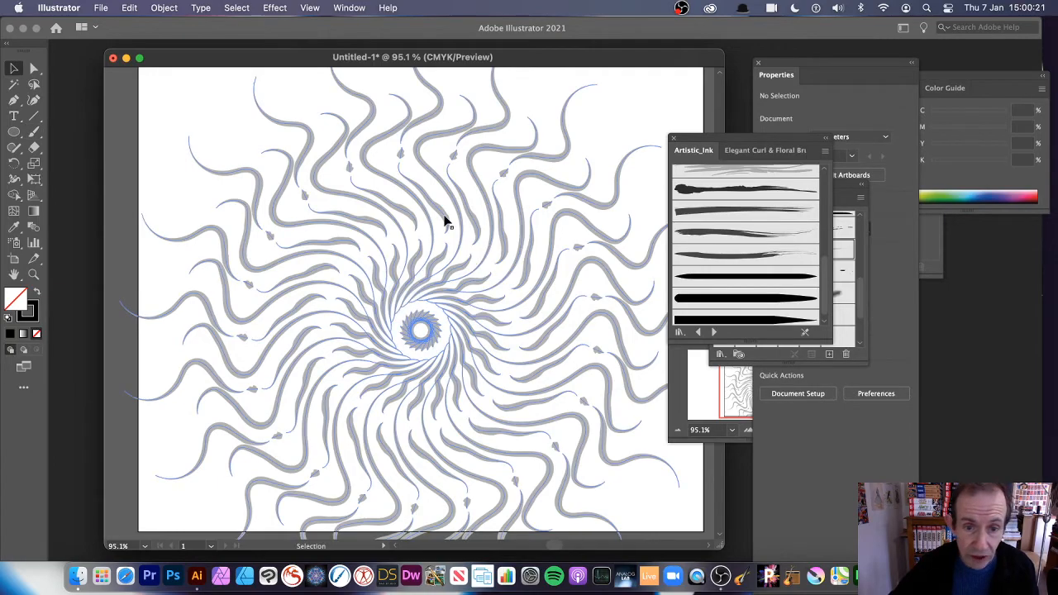
pyautogui.moveTo(444, 217); pyautogui.dragTo(519, 278)
pyautogui.moveTo(192, 87); pyautogui.dragTo(325, 221)
pyautogui.moveTo(559, 364); pyautogui.dragTo(423, 232)
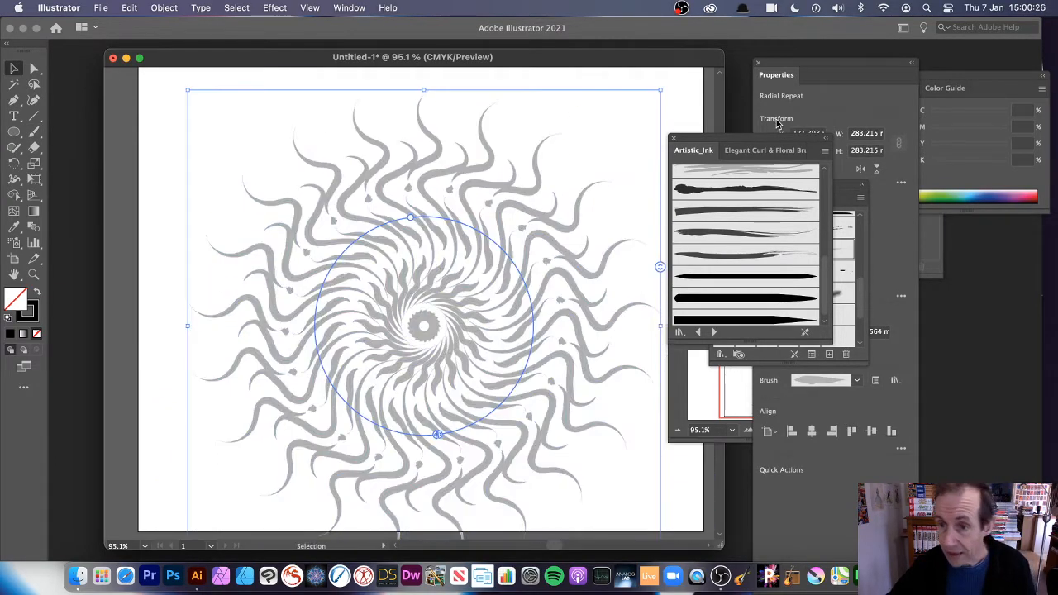
# Step: Set the radial repeat's instance count to 10 in Repeat Options
pyautogui.click(794, 75)
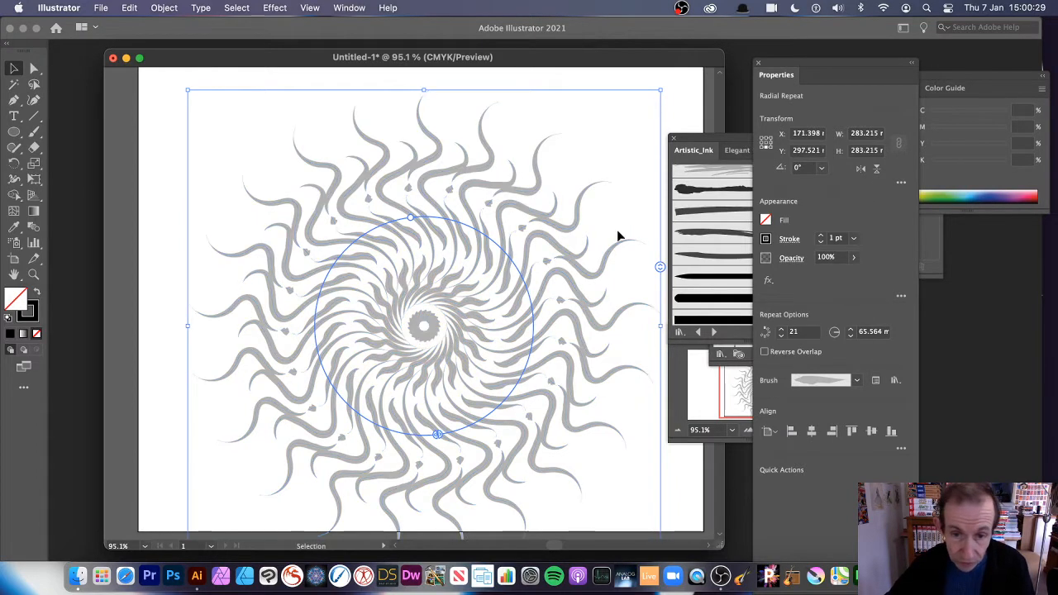
pyautogui.click(806, 332)
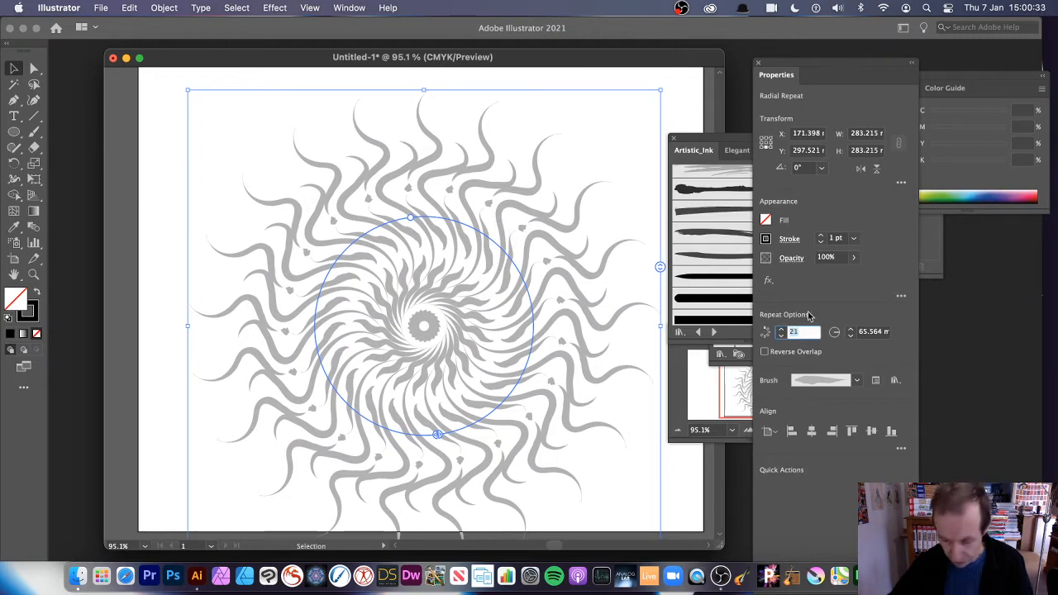
pyautogui.write('10')
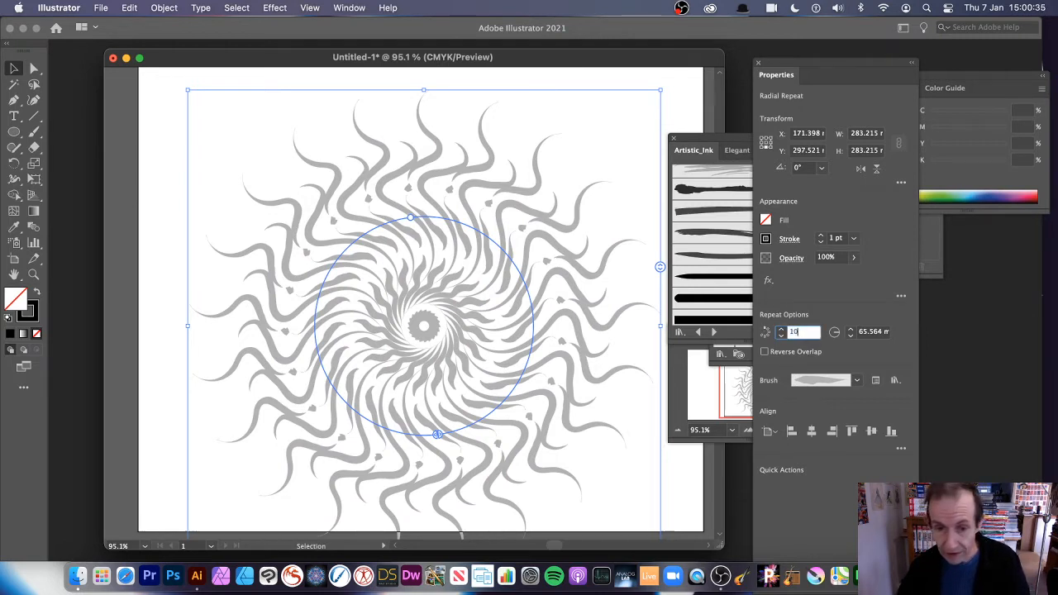
pyautogui.press('Tab')
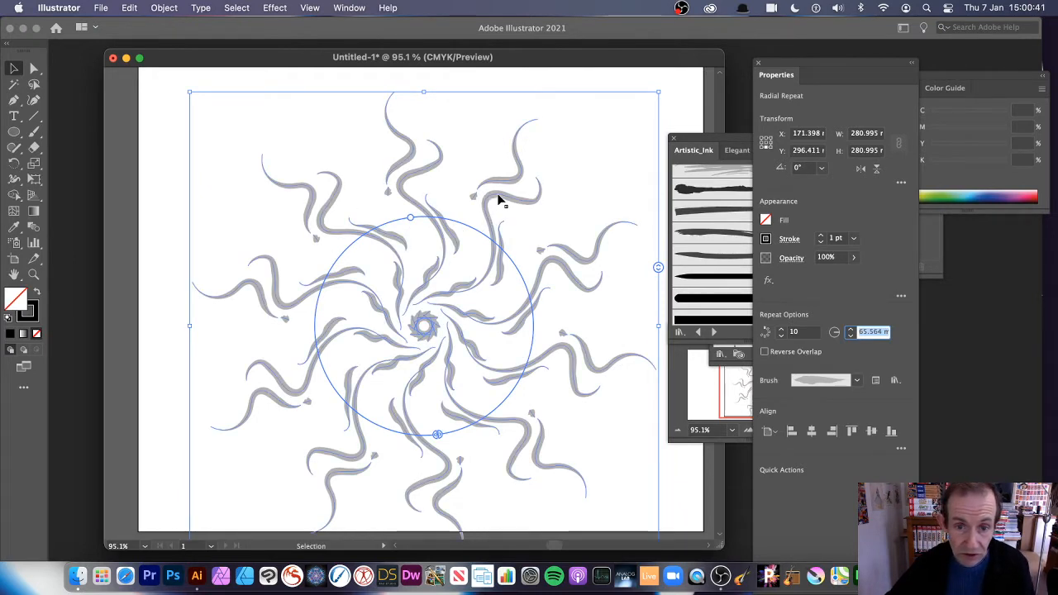
pyautogui.doubleClick(498, 200)
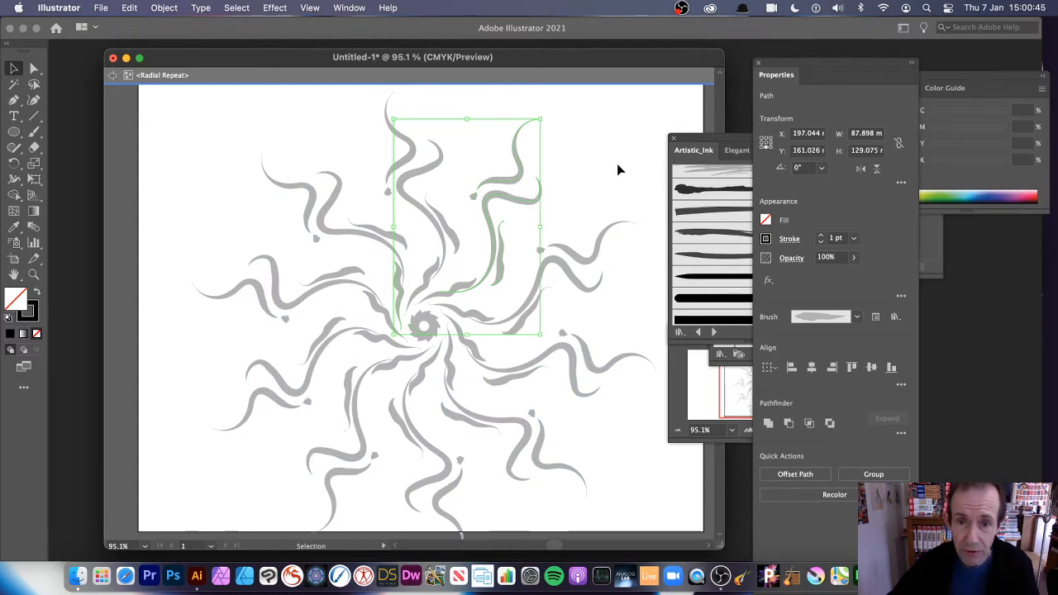
# Step: Enlarge the arm path, paint an extra stroke beside it, and give one stroke a darker ink brush
pyautogui.moveTo(544, 124)
pyautogui.mouseDown()
pyautogui.moveTo(590, 96)
pyautogui.moveTo(529, 143)
pyautogui.moveTo(505, 144)
pyautogui.moveTo(454, 114)
pyautogui.moveTo(406, 110)
pyautogui.moveTo(562, 118)
pyautogui.mouseUp()
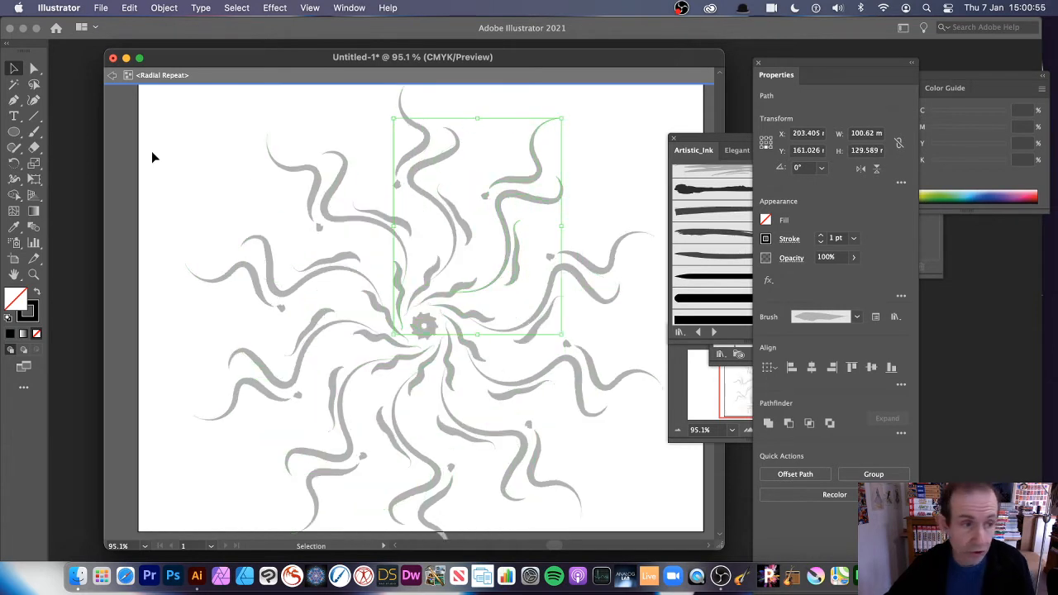
pyautogui.click(34, 131)
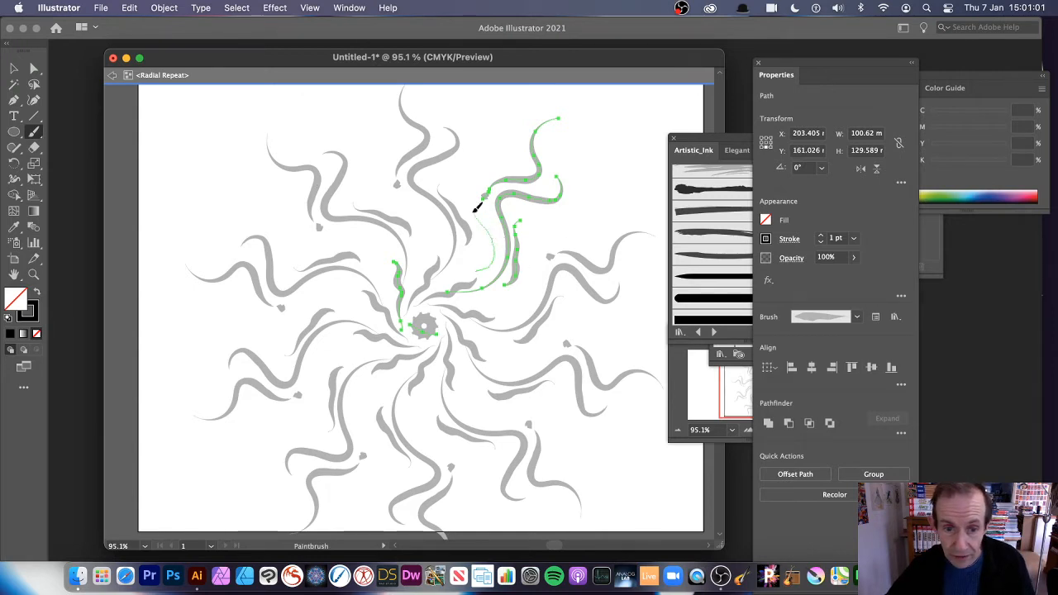
pyautogui.moveTo(512, 145); pyautogui.dragTo(515, 116)
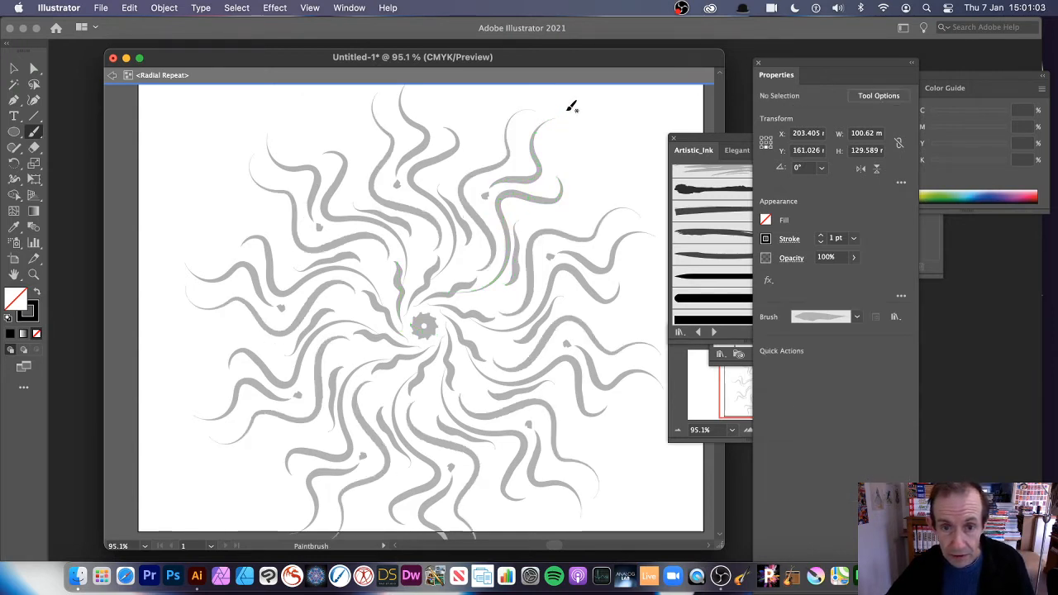
pyautogui.click(14, 69)
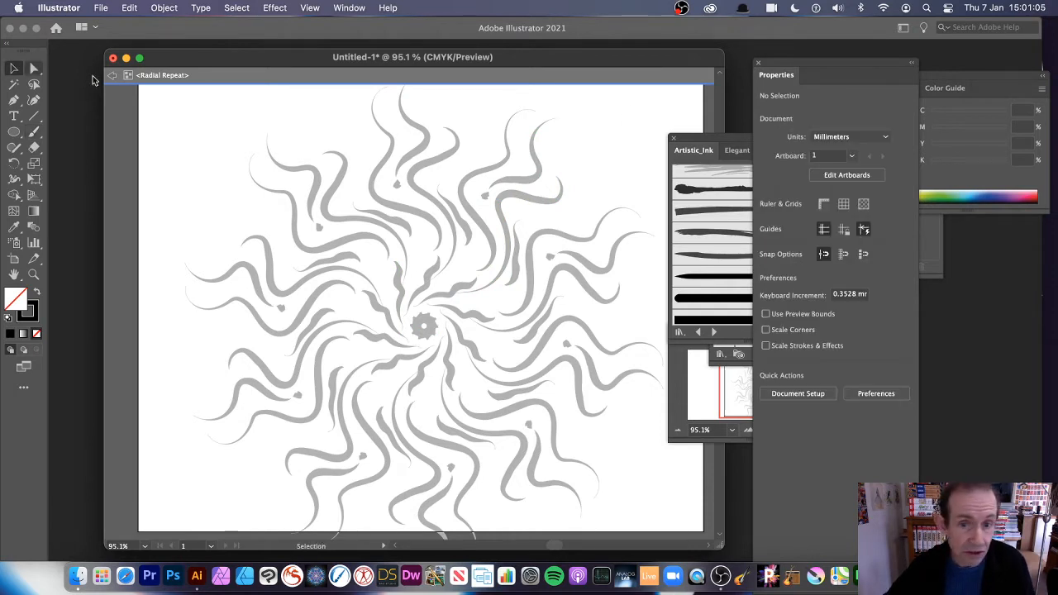
pyautogui.click(466, 178)
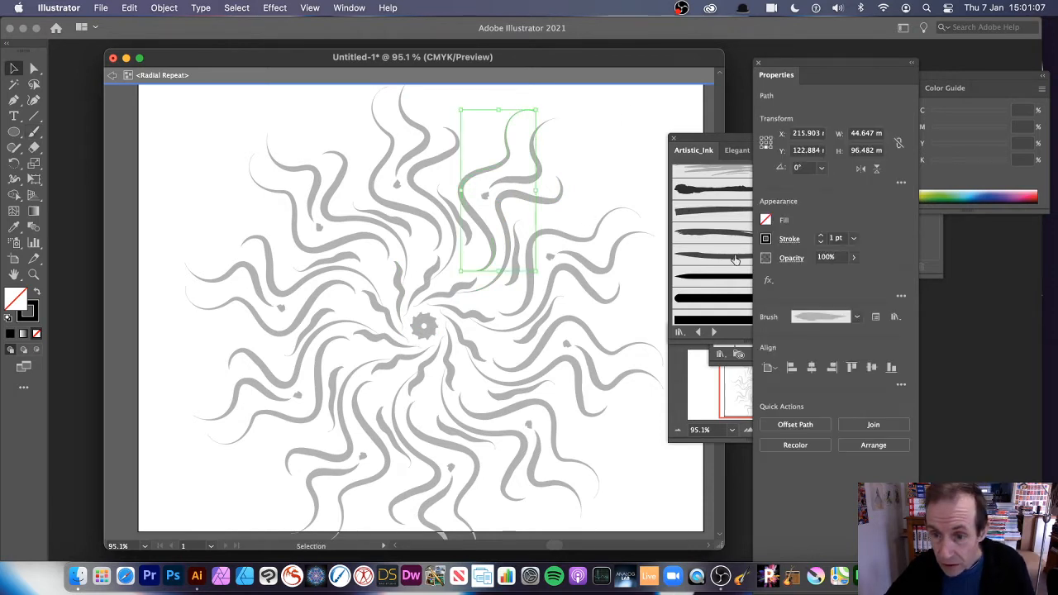
pyautogui.click(704, 192)
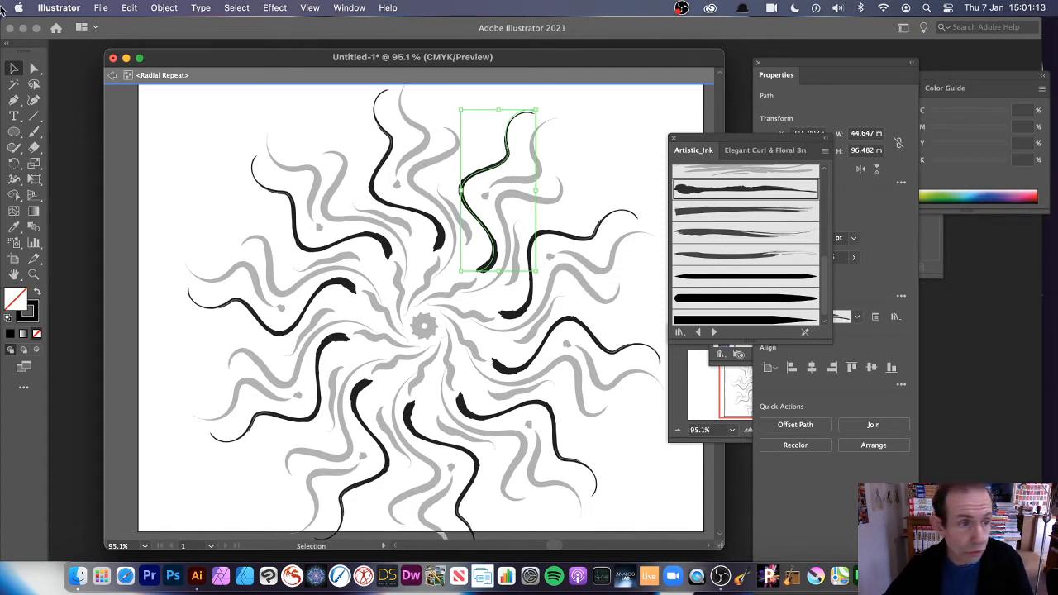
# Step: Paint two more black ink strokes into the repeat, then exit isolation mode
pyautogui.click(34, 133)
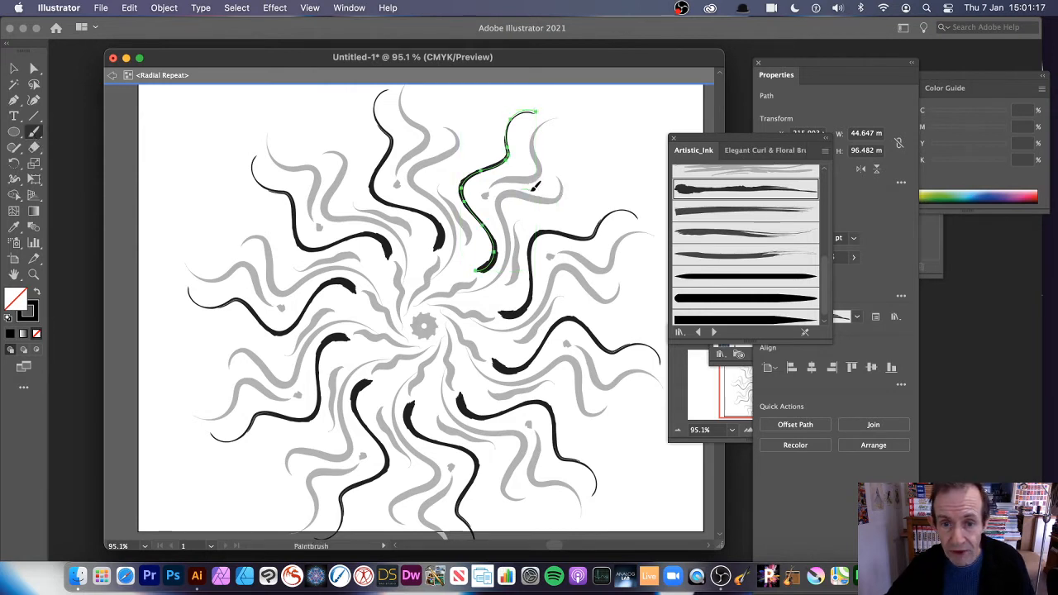
pyautogui.moveTo(554, 145)
pyautogui.mouseDown()
pyautogui.moveTo(594, 85)
pyautogui.moveTo(554, 224)
pyautogui.moveTo(633, 157)
pyautogui.mouseUp()
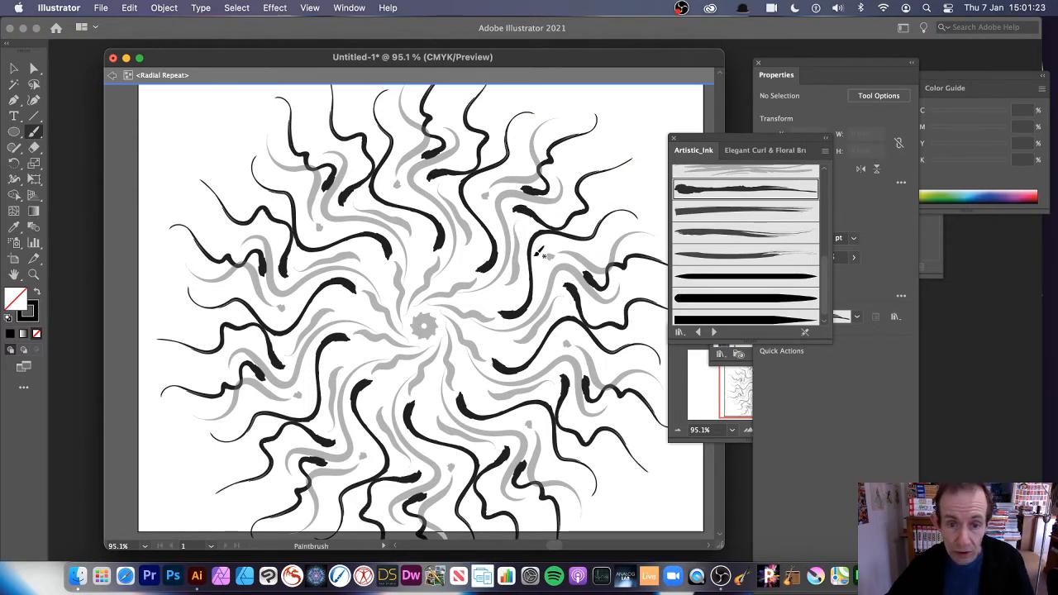
pyautogui.moveTo(473, 253); pyautogui.dragTo(434, 299)
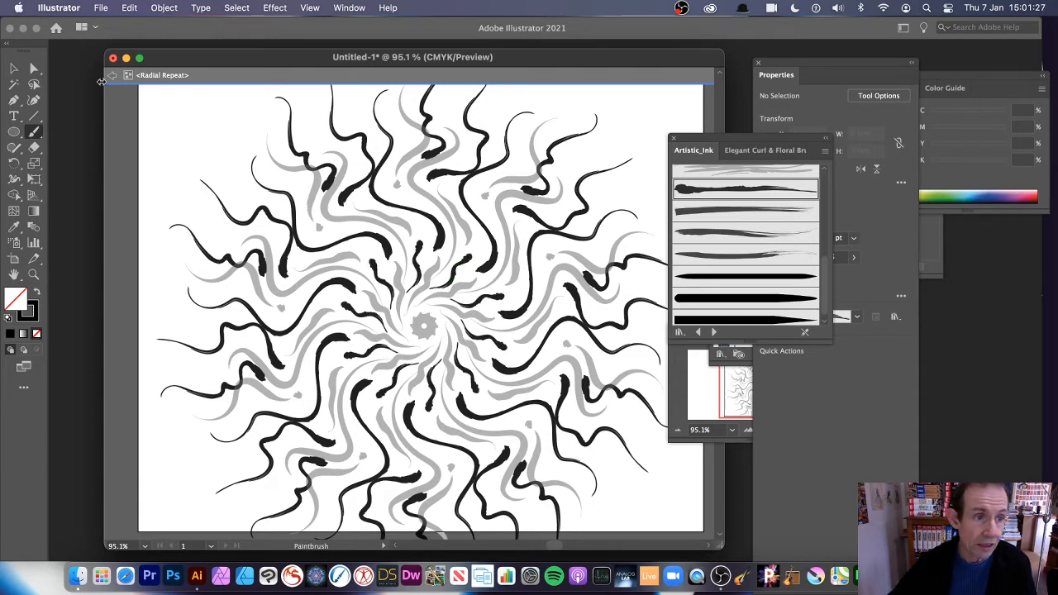
pyautogui.click(112, 75)
pyautogui.click(111, 76)
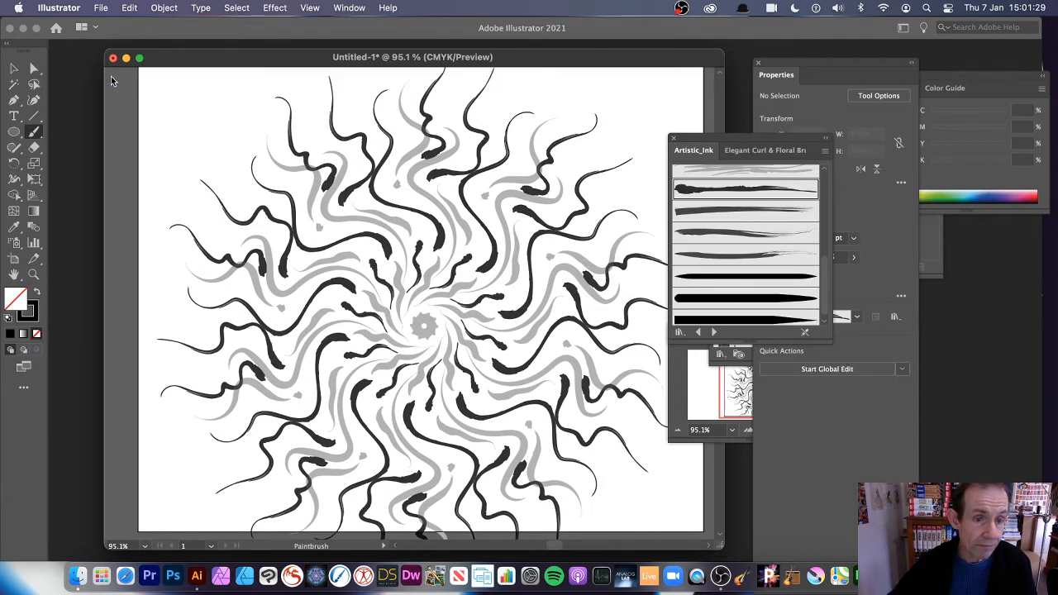
pyautogui.click(14, 69)
# Step: Move the radial ink artwork, expand it with Object > Expand, then delete it
pyautogui.moveTo(419, 233)
pyautogui.mouseDown()
pyautogui.moveTo(405, 173)
pyautogui.moveTo(463, 177)
pyautogui.moveTo(456, 218)
pyautogui.moveTo(264, 217)
pyautogui.moveTo(628, 264)
pyautogui.moveTo(616, 270)
pyautogui.moveTo(547, 203)
pyautogui.moveTo(618, 235)
pyautogui.moveTo(632, 267)
pyautogui.mouseUp()
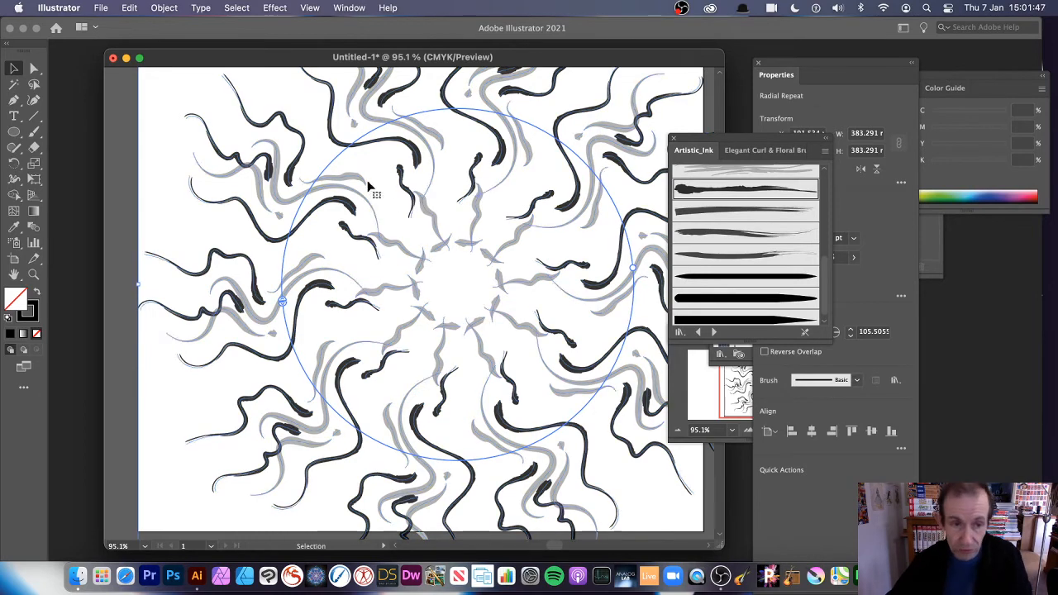
pyautogui.click(163, 7)
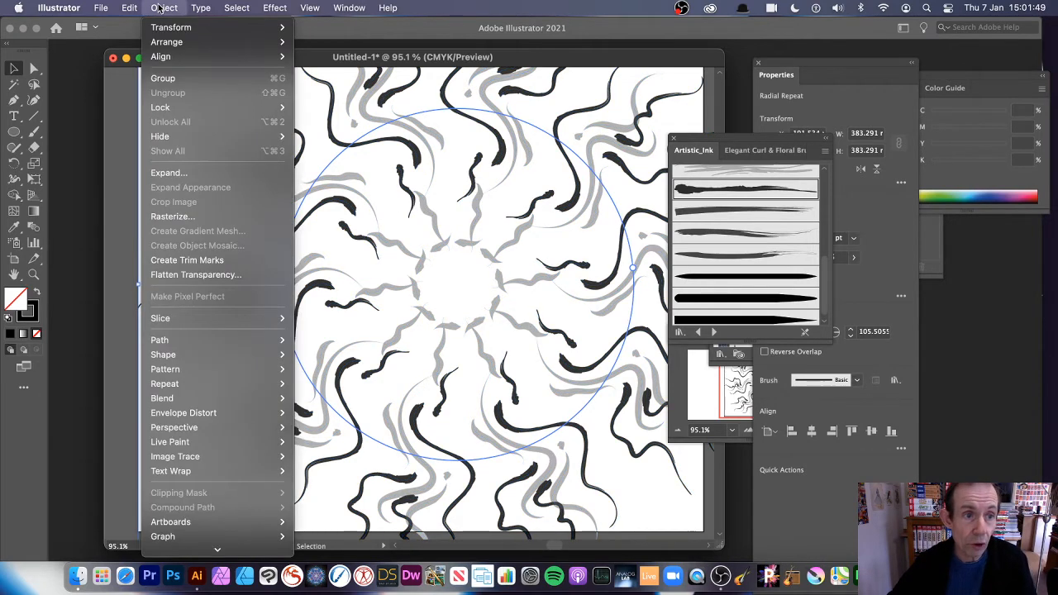
pyautogui.click(201, 172)
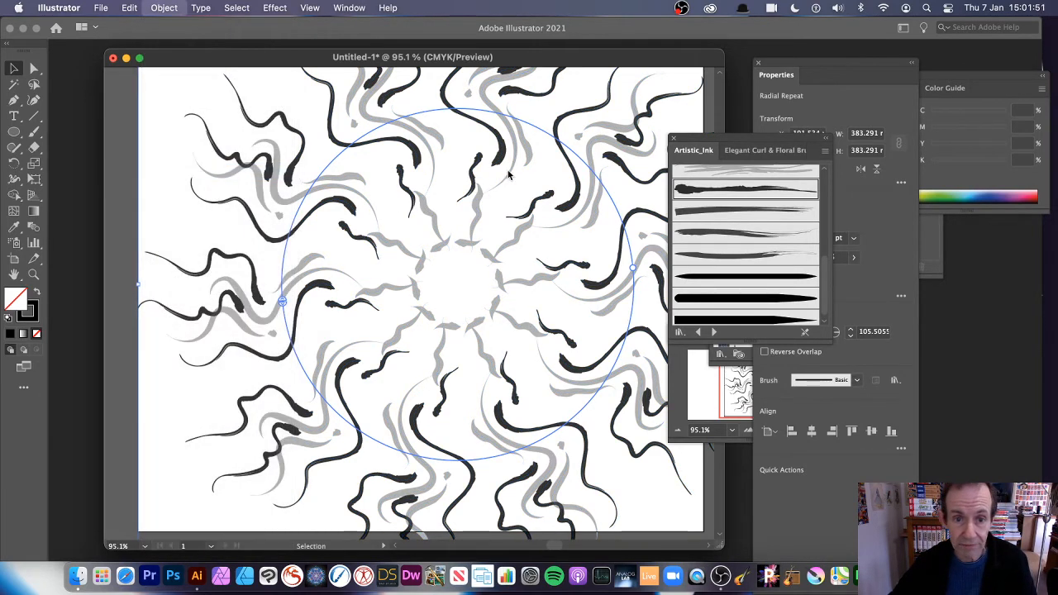
pyautogui.click(587, 383)
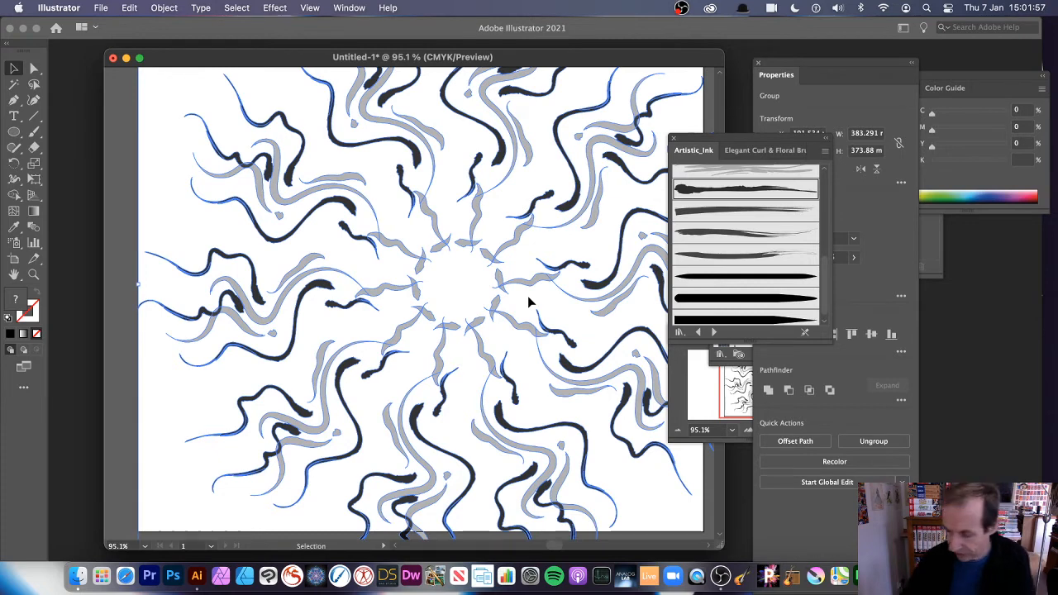
pyautogui.press('Delete')
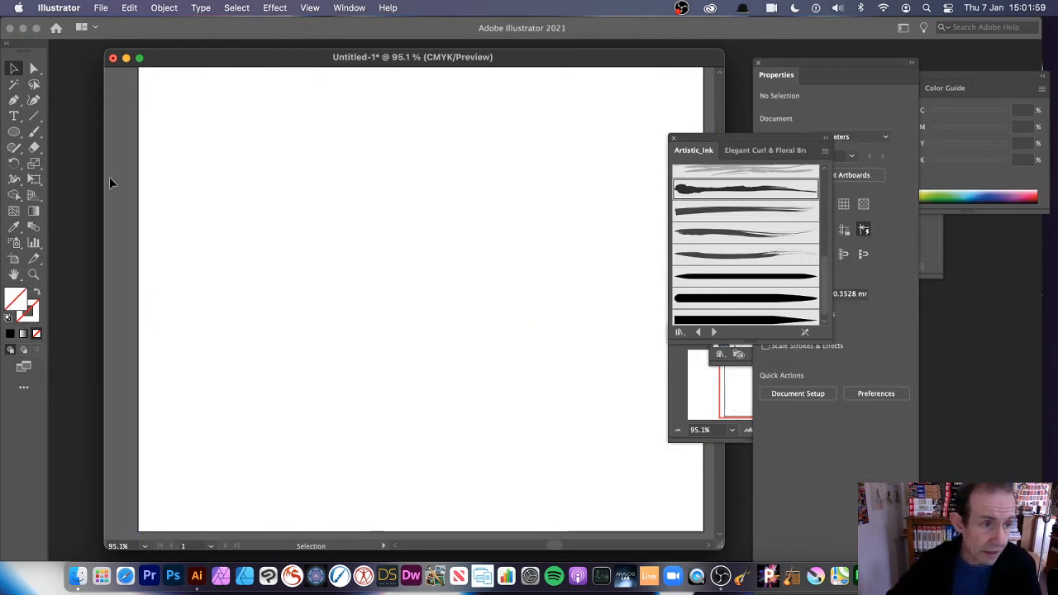
# Step: Paint an S-curve across the artboard with the red-and-black card-suit brush
pyautogui.click(34, 132)
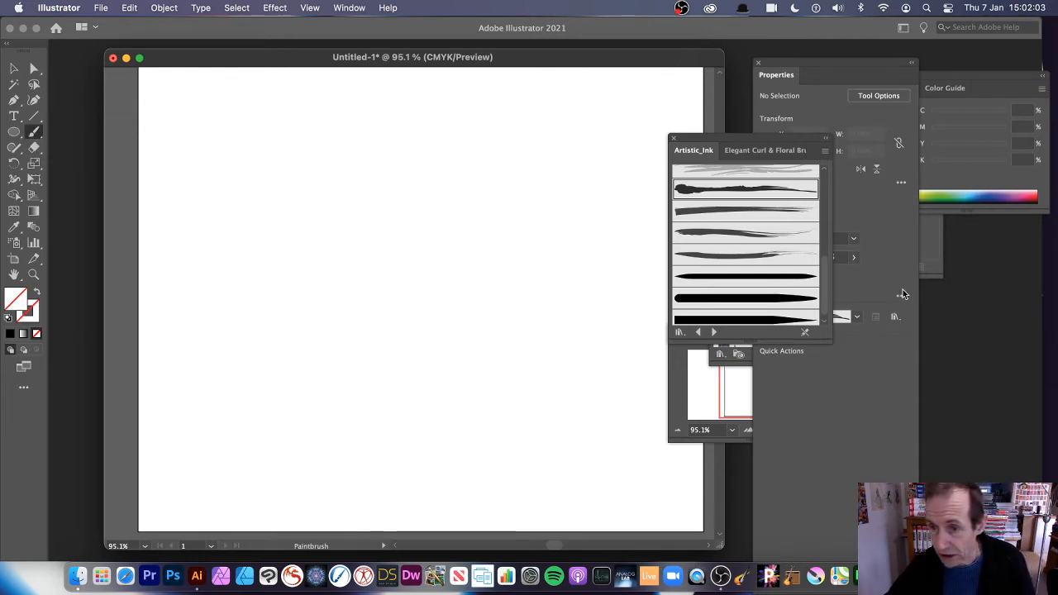
pyautogui.moveTo(826, 265); pyautogui.dragTo(824, 170)
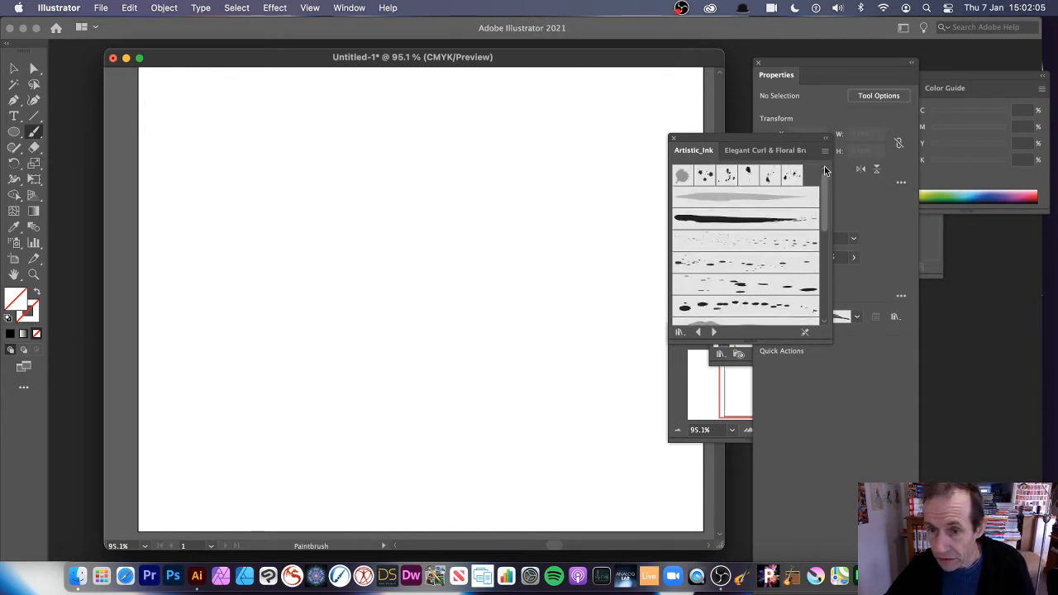
pyautogui.click(719, 154)
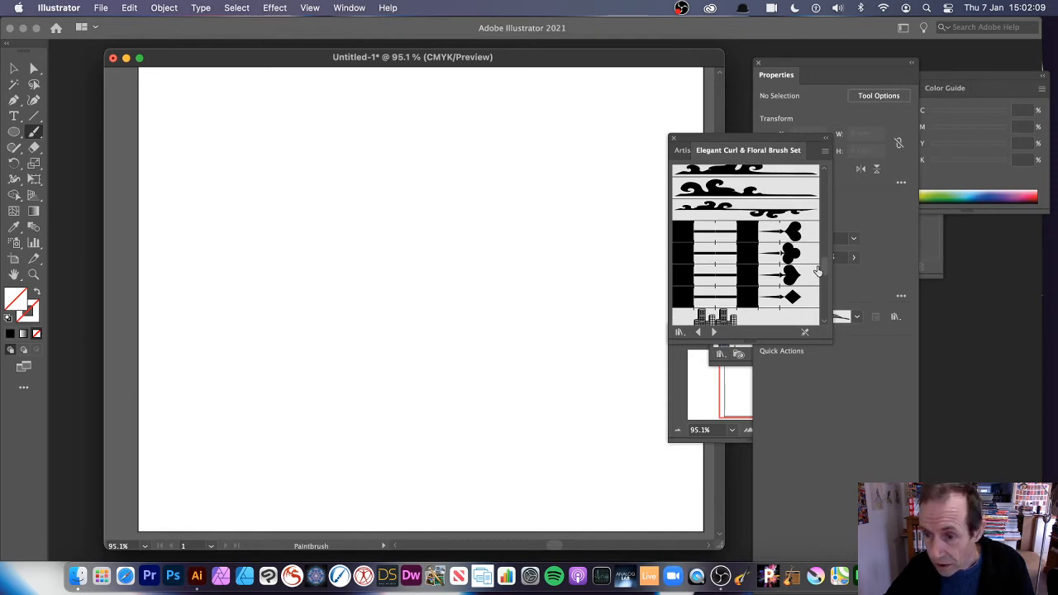
pyautogui.scroll(-10, 744, 248)
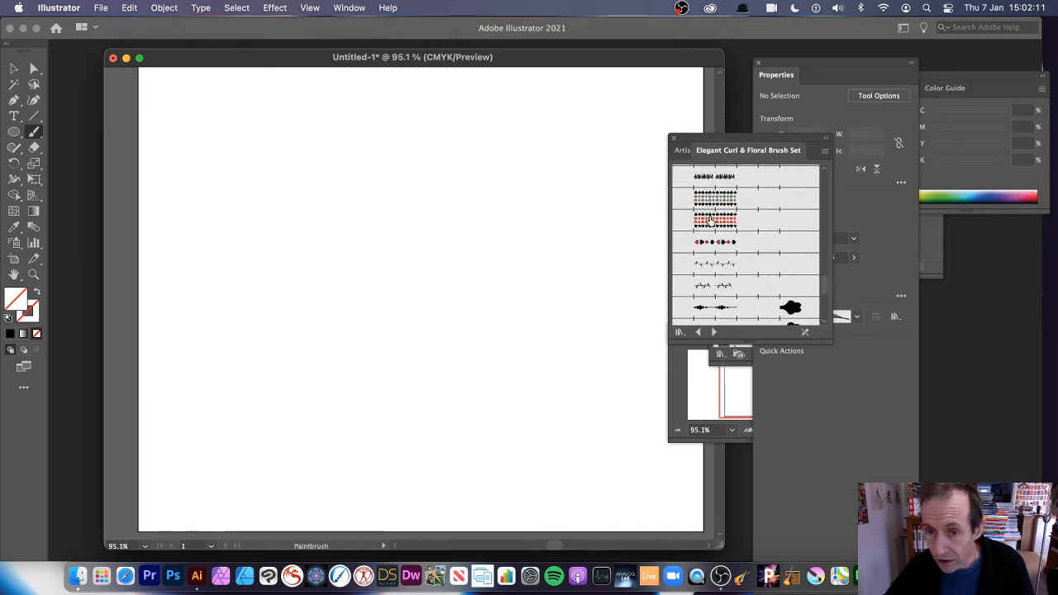
pyautogui.click(709, 219)
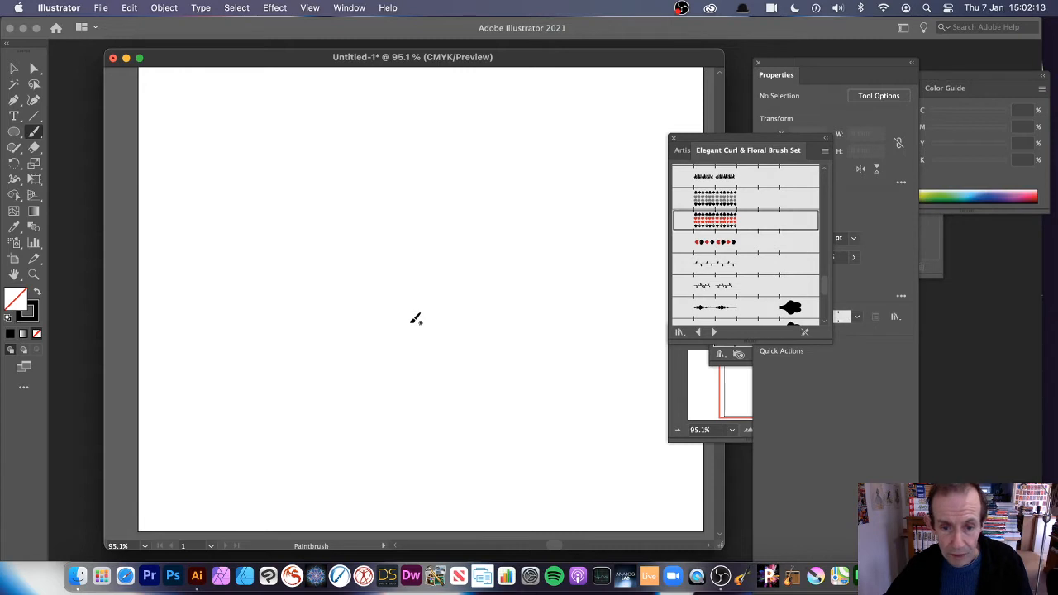
pyautogui.moveTo(398, 317)
pyautogui.mouseDown()
pyautogui.moveTo(567, 179)
pyautogui.moveTo(636, 159)
pyautogui.mouseUp()
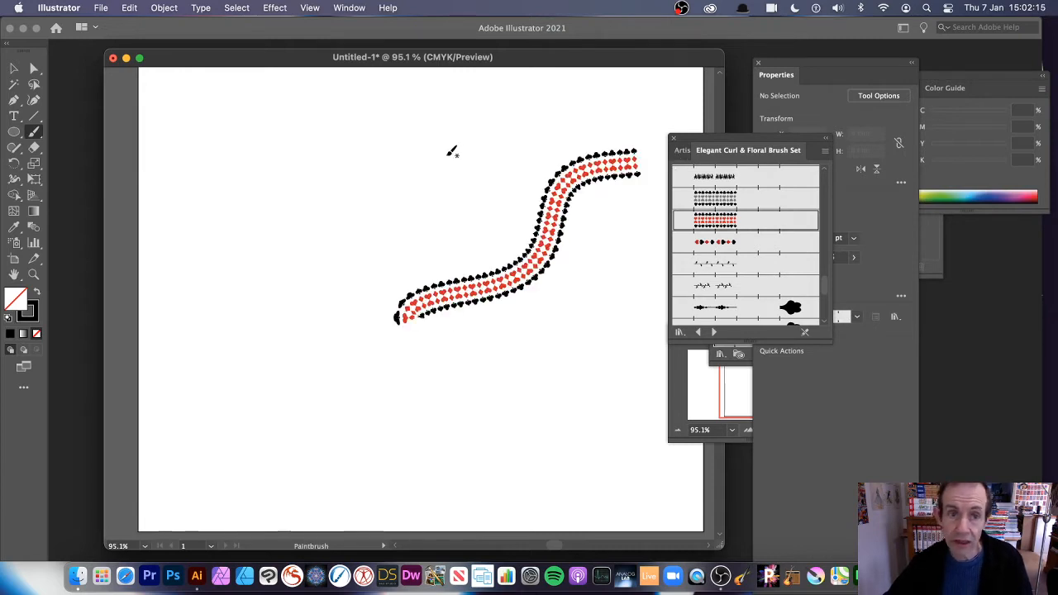
# Step: Turn the stroke into a radial repeat and widen its radius to 111.8648
pyautogui.click(13, 69)
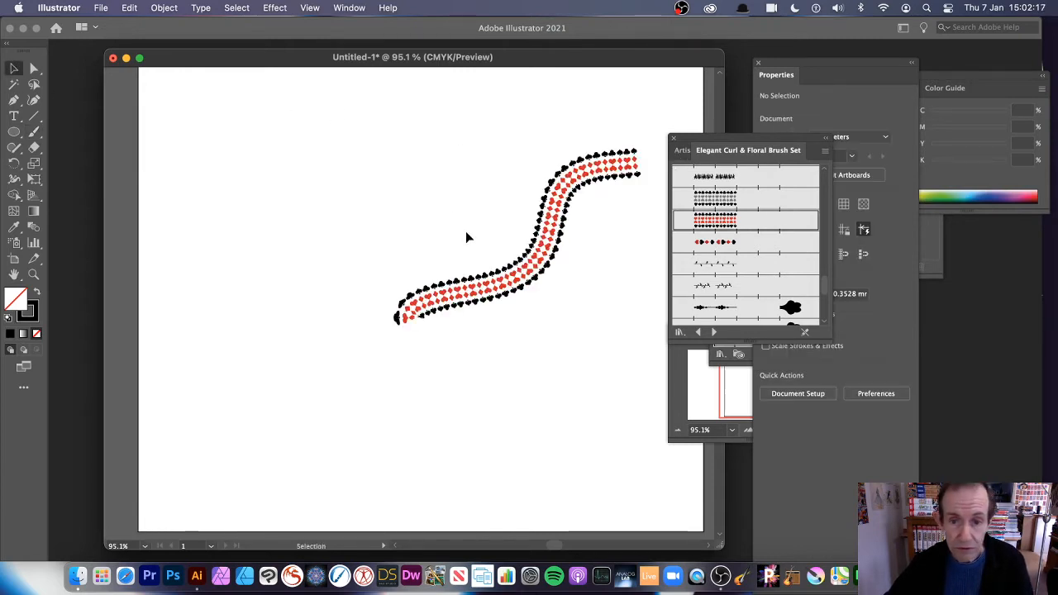
pyautogui.moveTo(546, 265); pyautogui.dragTo(531, 274)
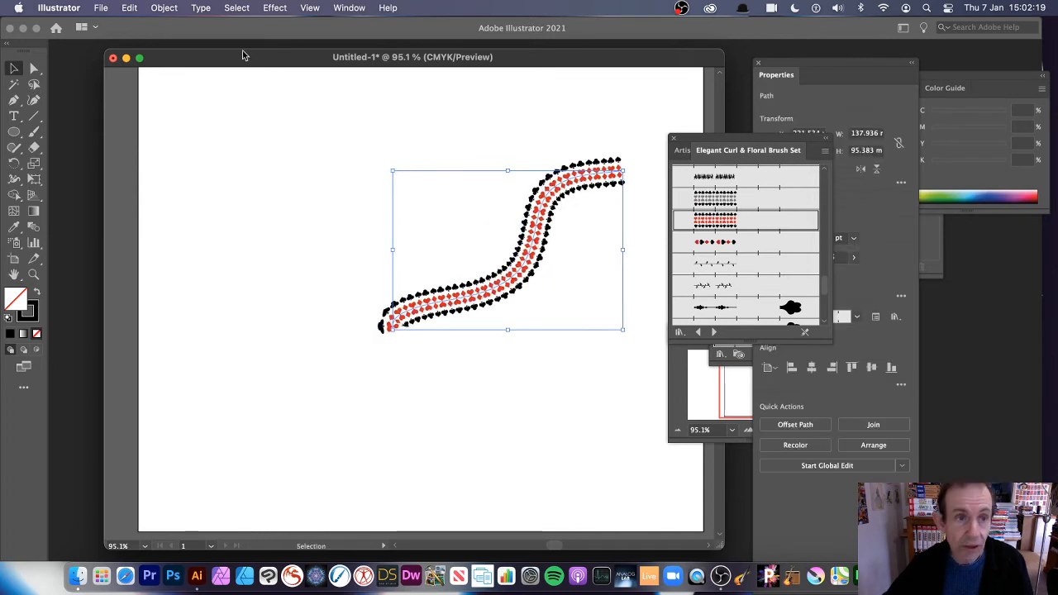
pyautogui.click(163, 8)
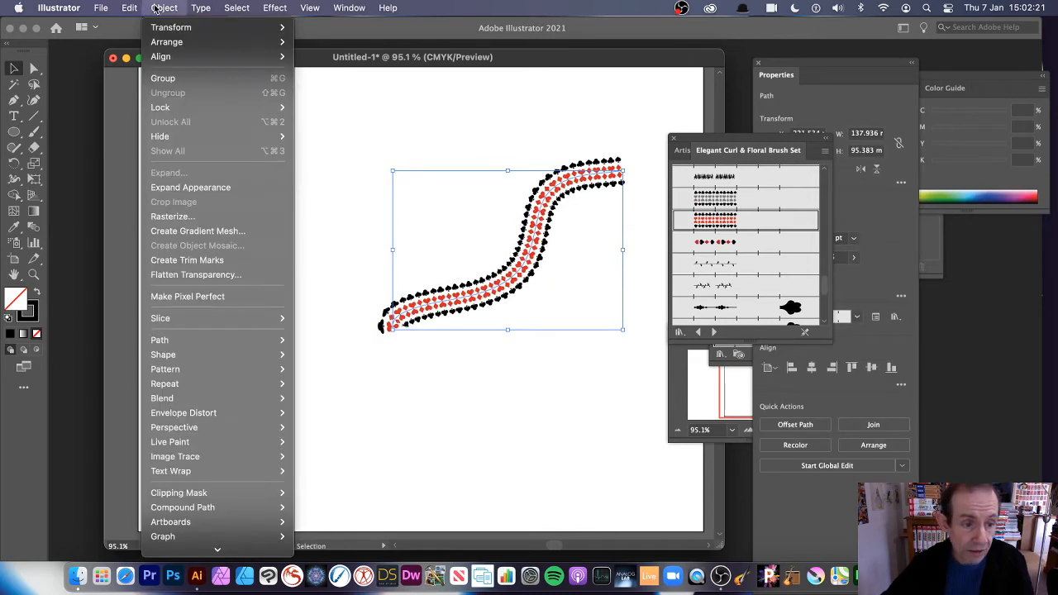
pyautogui.moveTo(203, 383)
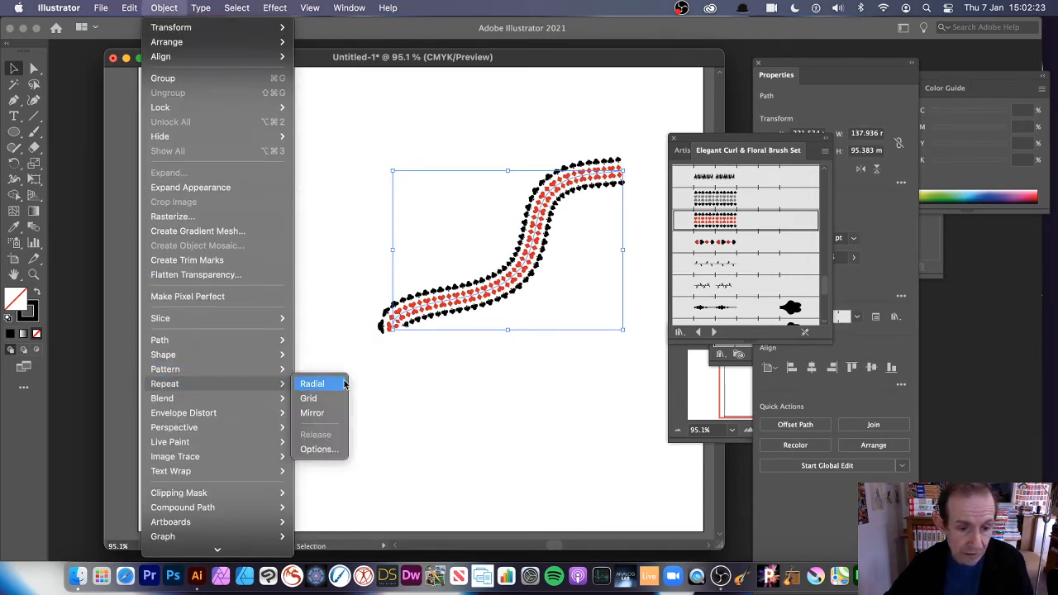
pyautogui.click(311, 384)
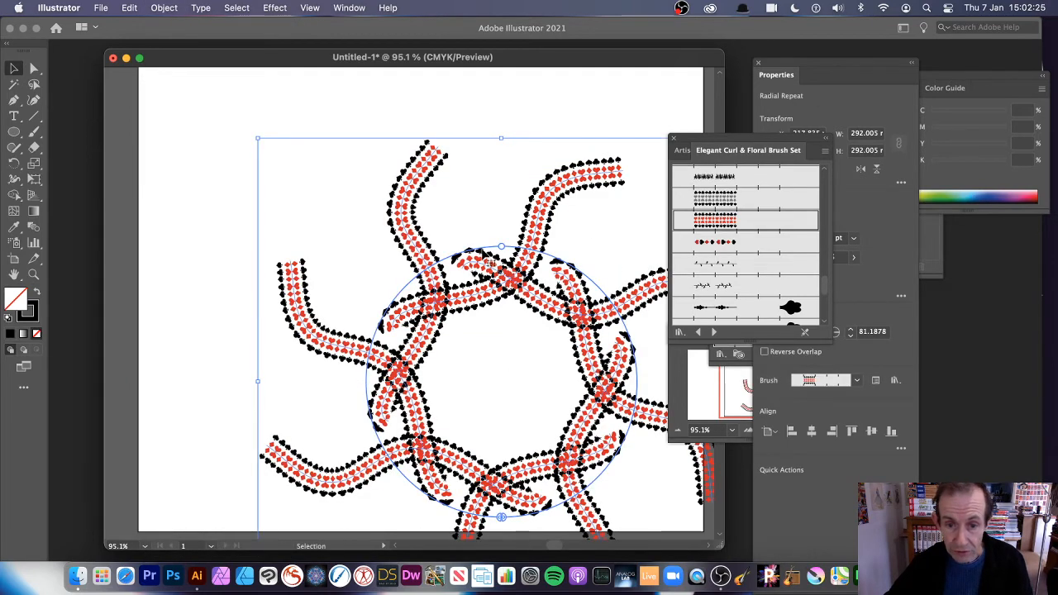
pyautogui.moveTo(501, 246)
pyautogui.mouseDown()
pyautogui.moveTo(491, 192)
pyautogui.moveTo(341, 207)
pyautogui.moveTo(324, 281)
pyautogui.moveTo(328, 240)
pyautogui.moveTo(401, 326)
pyautogui.moveTo(423, 222)
pyautogui.moveTo(468, 200)
pyautogui.mouseUp()
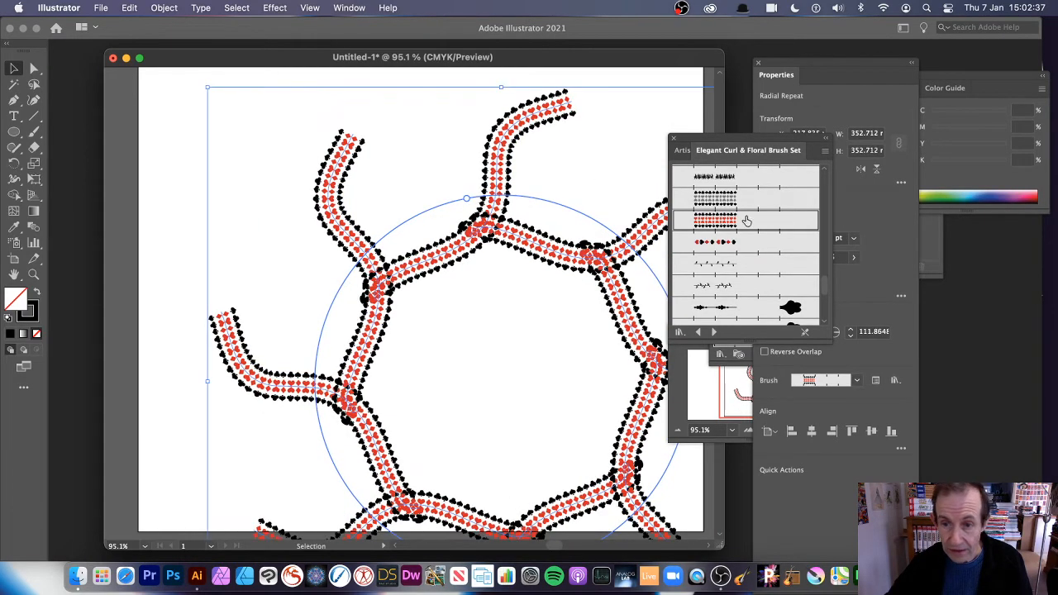
# Step: Finish resizing, then lower the red-and-black radial repeat from 8 to 6 instances
pyautogui.click(805, 400)
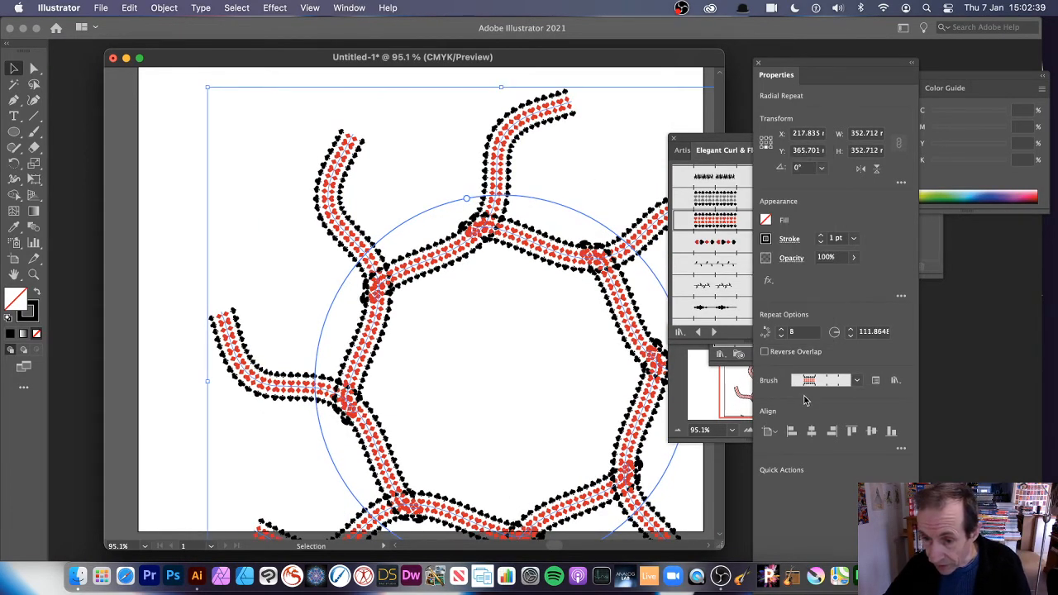
pyautogui.click(781, 335)
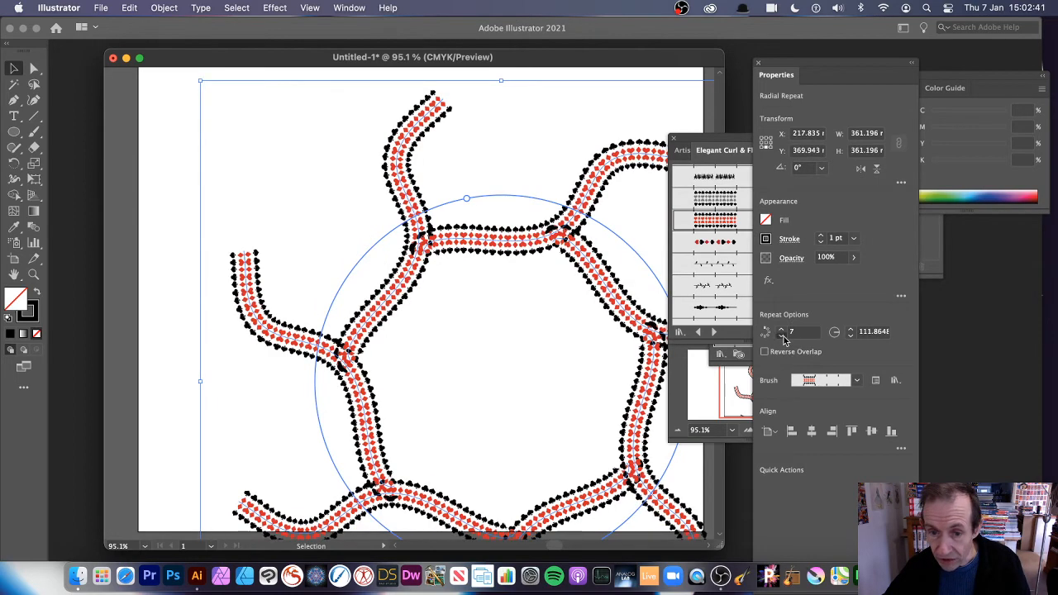
pyautogui.click(781, 335)
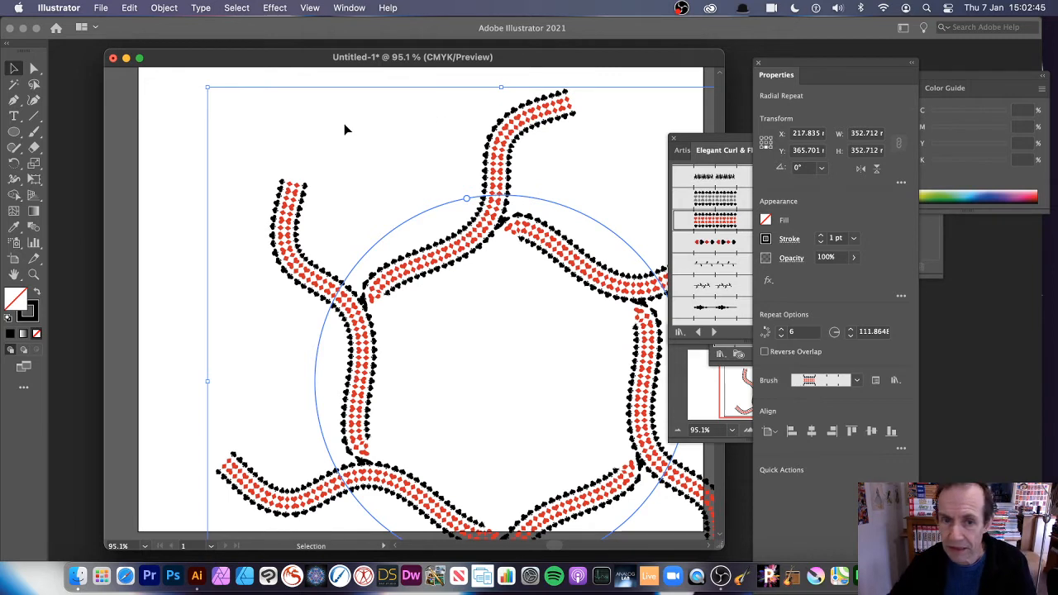
# Step: In isolation mode, scale one arm and pull its top anchor inward into a six-armed pinwheel
pyautogui.doubleClick(477, 241)
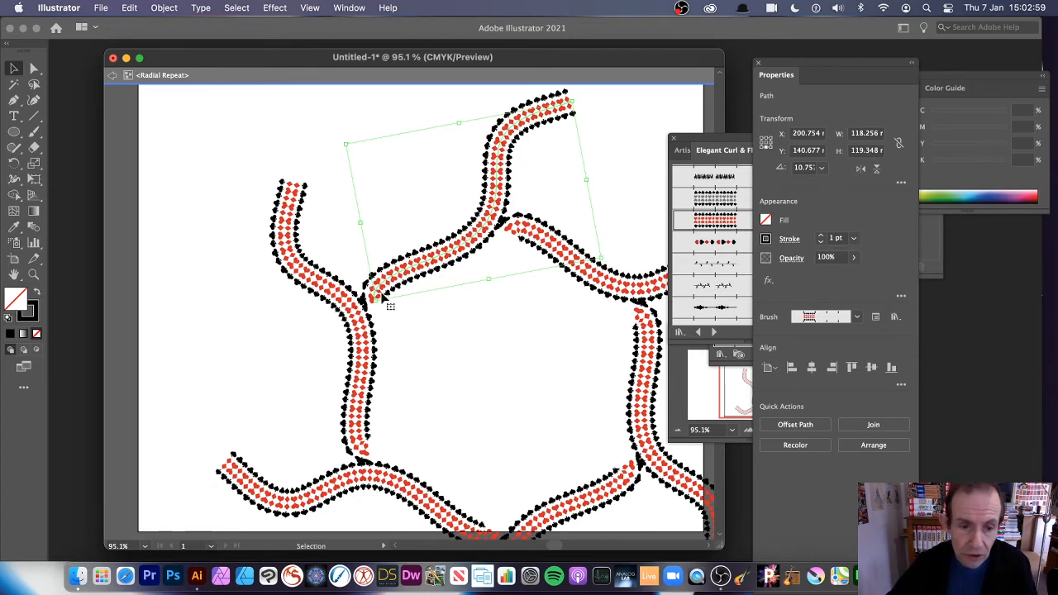
pyautogui.moveTo(373, 297); pyautogui.dragTo(465, 362)
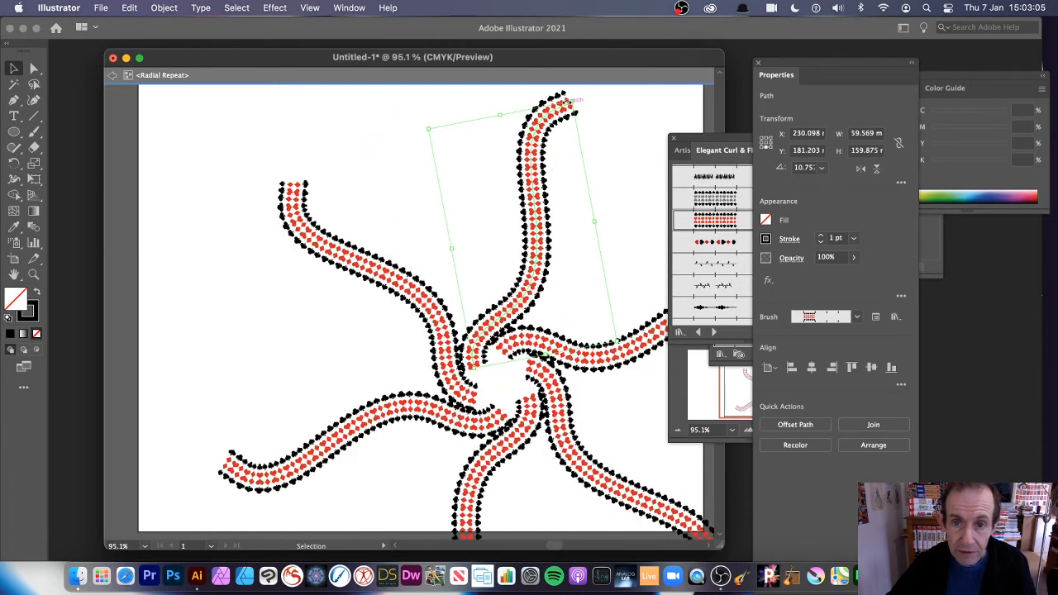
pyautogui.moveTo(565, 99)
pyautogui.mouseDown()
pyautogui.moveTo(575, 106)
pyautogui.moveTo(516, 123)
pyautogui.mouseUp()
# Step: Try card-symbol, leafy vine and blob brushes on the arms, ending on a black feathery leaf brush
pyautogui.click(713, 243)
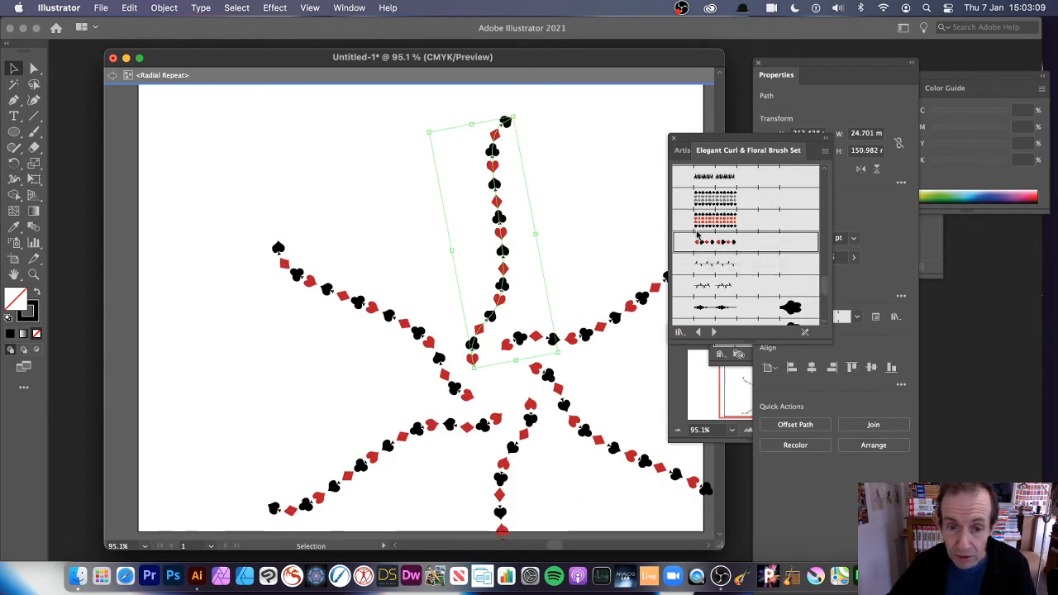
pyautogui.click(717, 265)
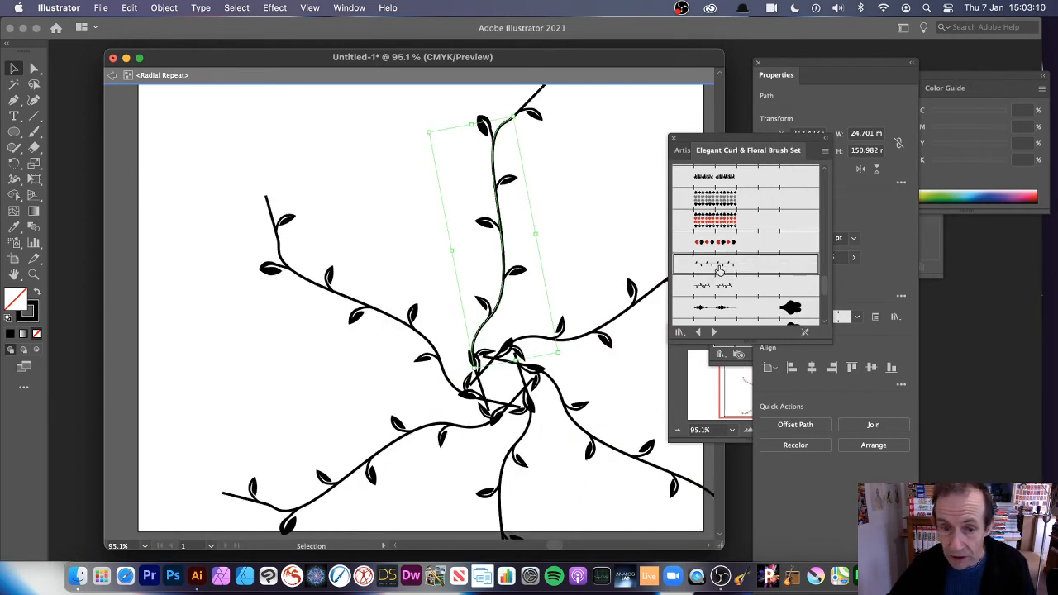
pyautogui.click(726, 307)
pyautogui.moveTo(823, 293); pyautogui.dragTo(823, 246)
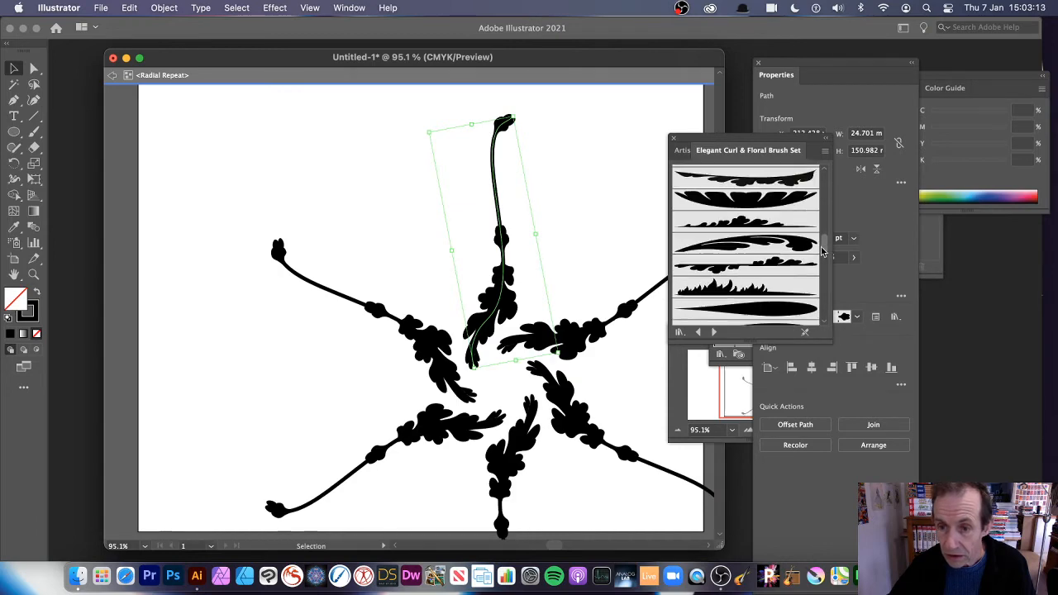
pyautogui.click(744, 199)
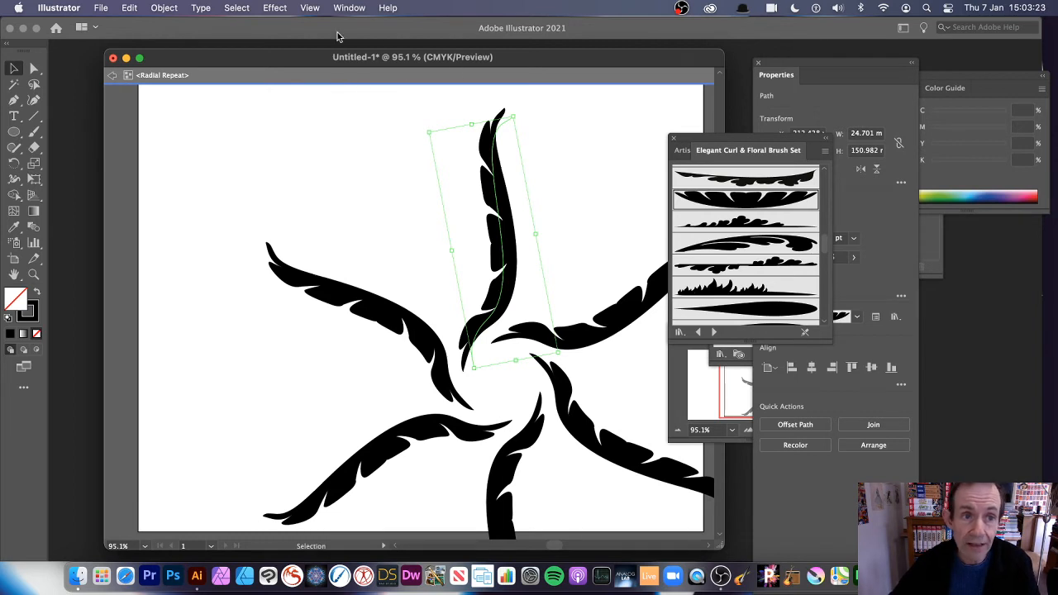
# Step: Apply a Gaussian Blur of about 65 pixels radius to the black leaf arms
pyautogui.click(274, 8)
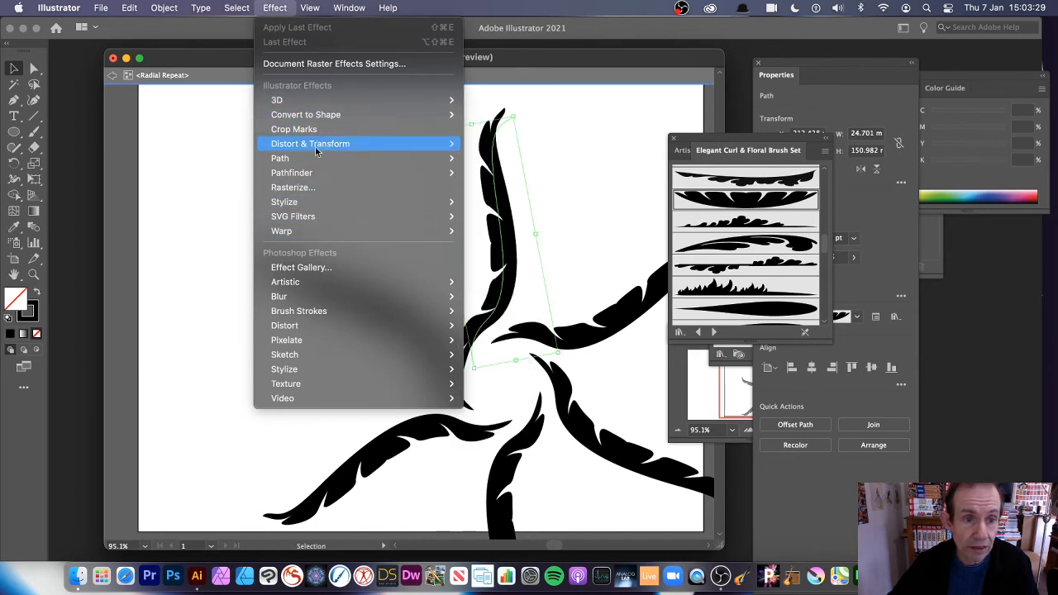
pyautogui.moveTo(314, 161)
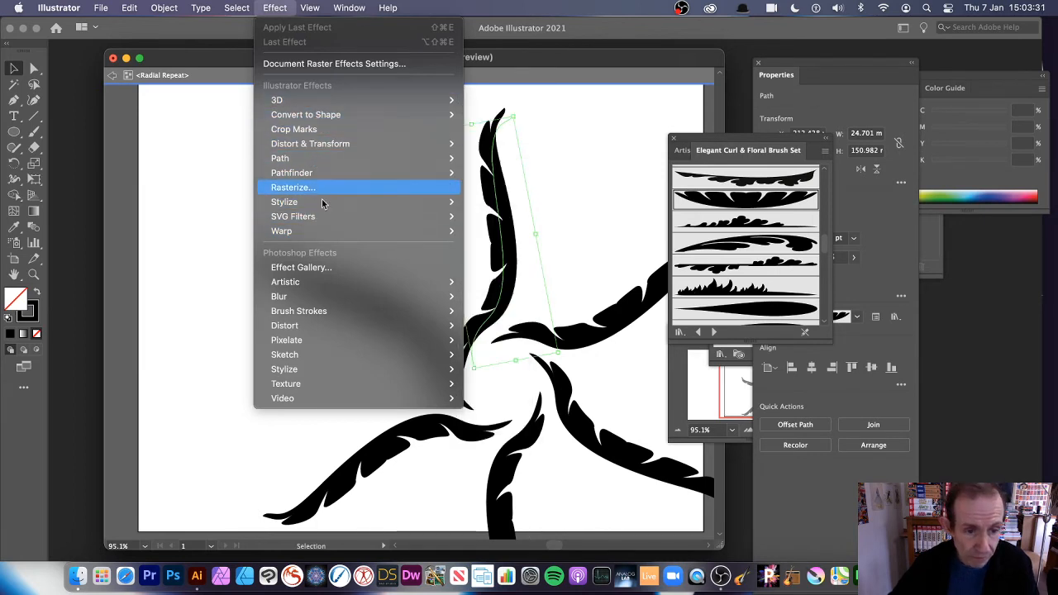
pyautogui.moveTo(319, 299)
pyautogui.click(498, 297)
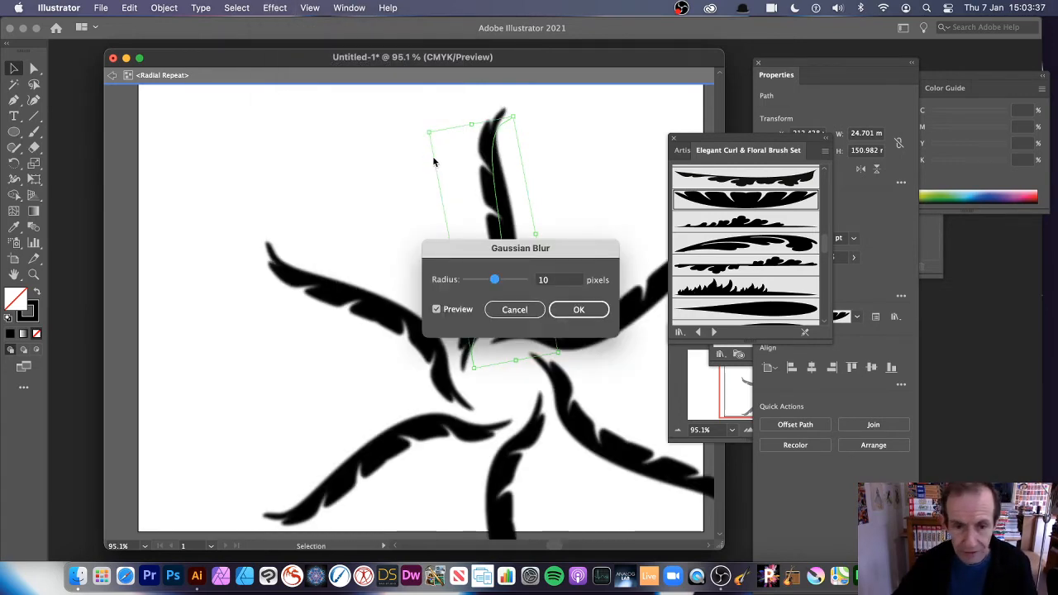
pyautogui.click(509, 279)
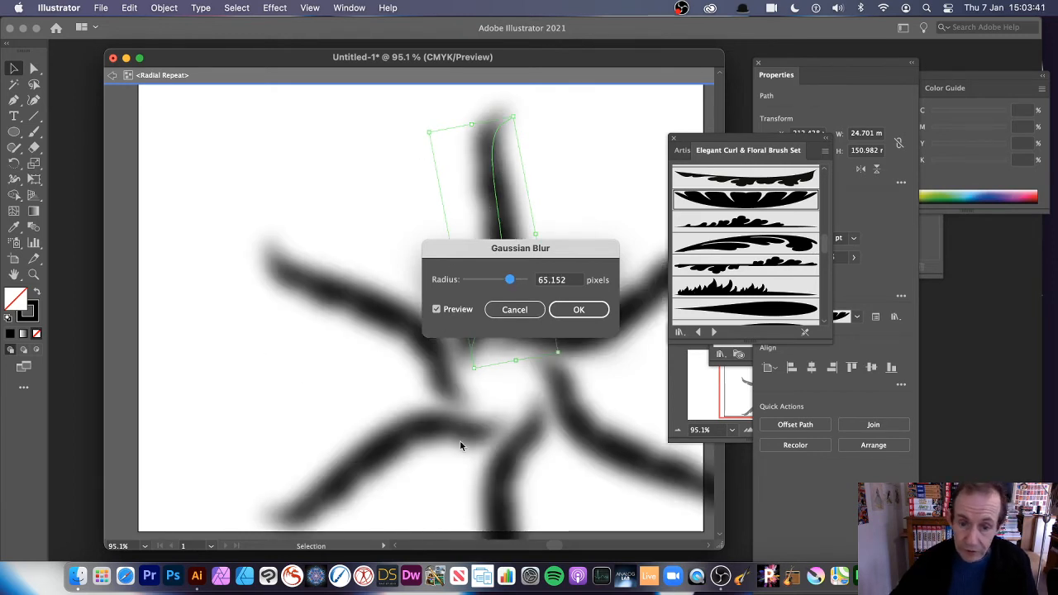
pyautogui.click(580, 309)
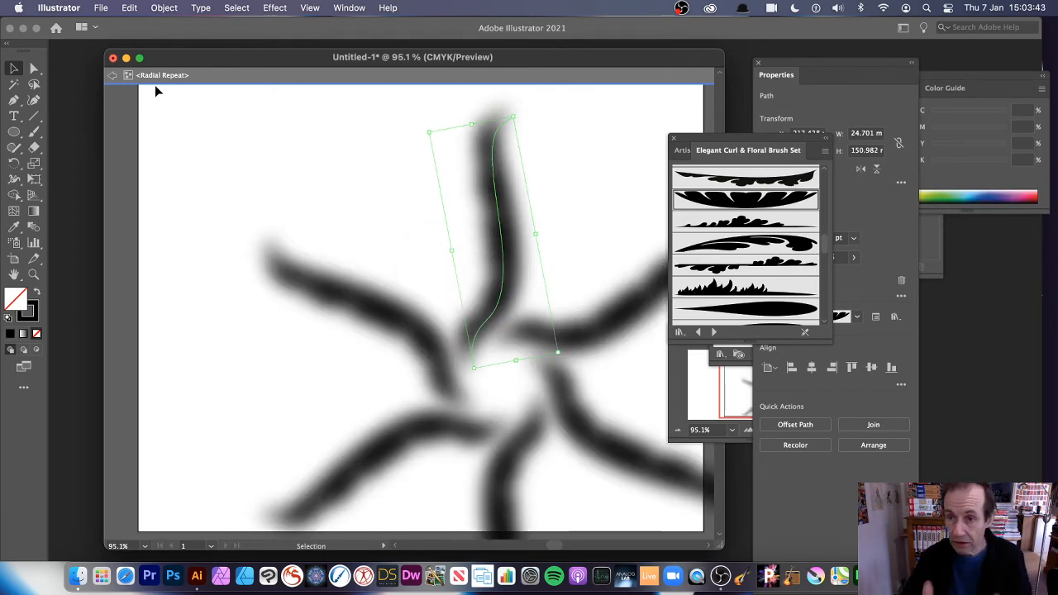
# Step: Undo the blur and recolour the arms light blue with a brown-orange fill
pyautogui.press('super+z')
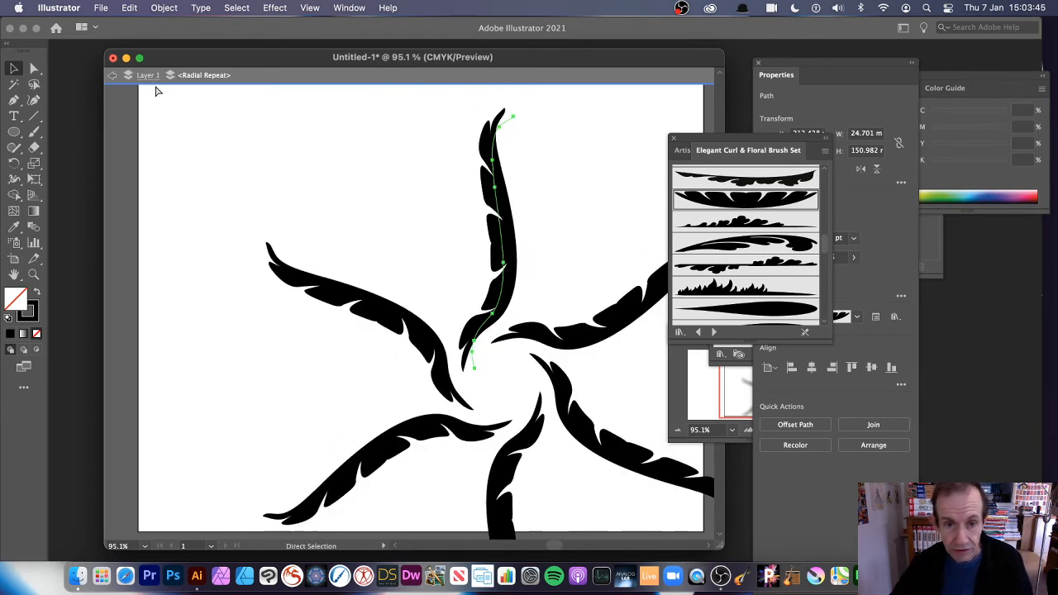
pyautogui.click(960, 75)
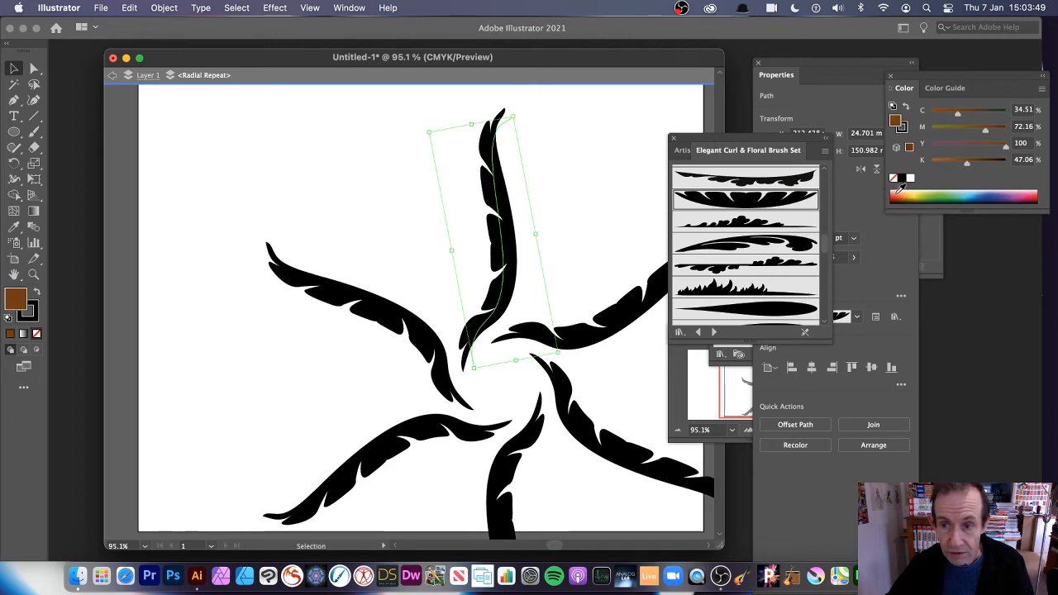
pyautogui.moveTo(907, 195); pyautogui.dragTo(902, 192)
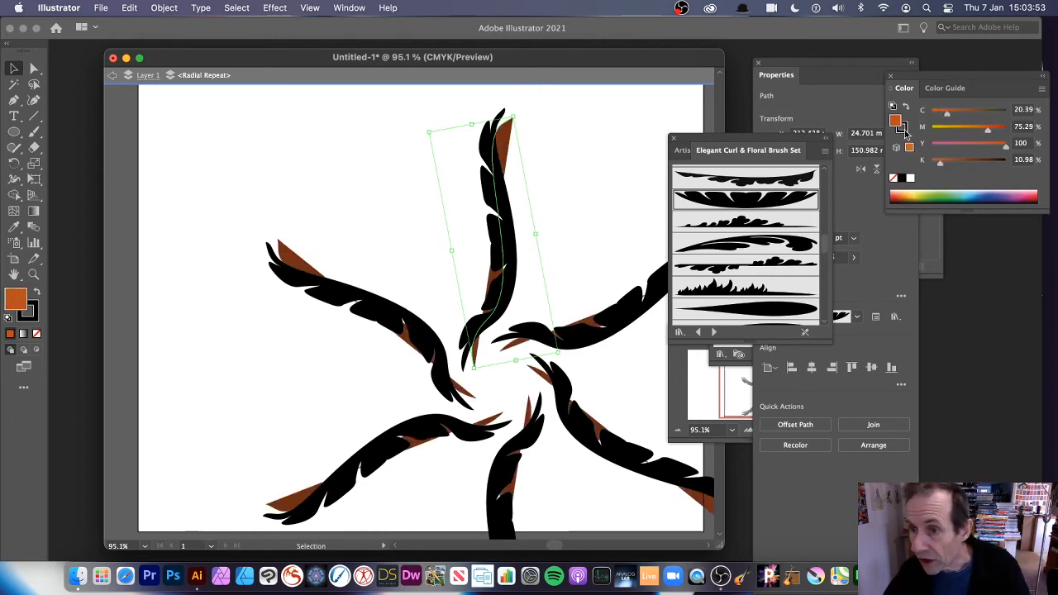
pyautogui.click(902, 128)
pyautogui.moveTo(924, 196)
pyautogui.mouseDown()
pyautogui.moveTo(913, 194)
pyautogui.moveTo(971, 189)
pyautogui.mouseUp()
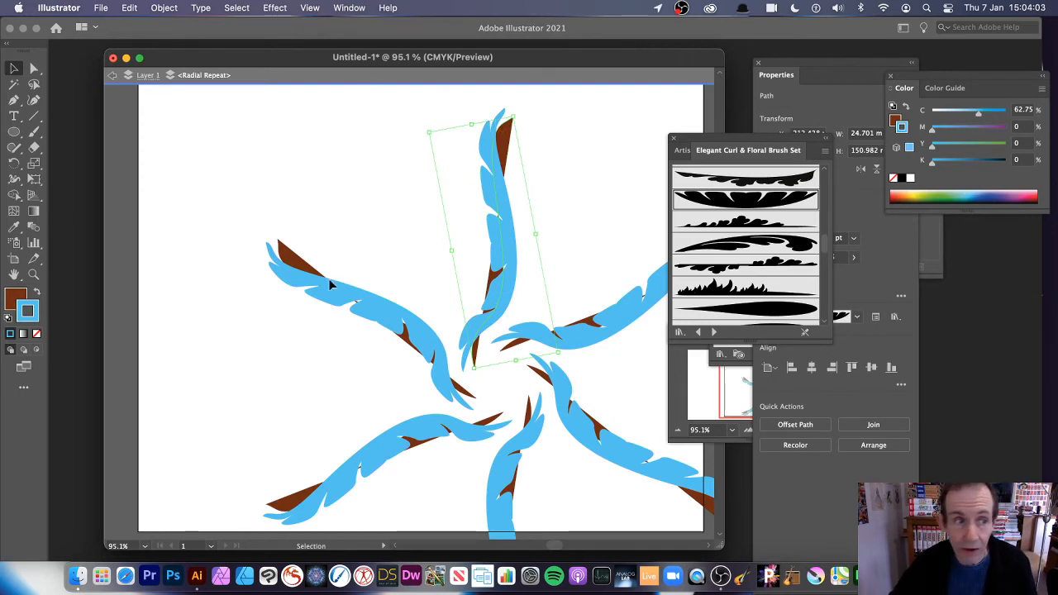
pyautogui.click(15, 134)
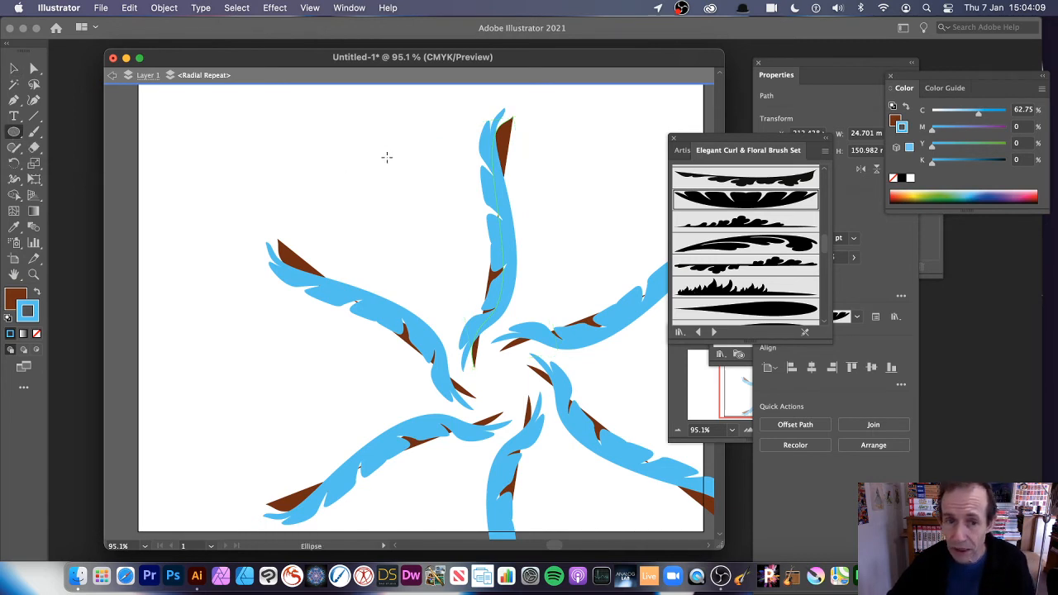
# Step: Draw a brown circle with a blue floral brush and a small circle with the plain smooth brush
pyautogui.moveTo(385, 157); pyautogui.dragTo(472, 234)
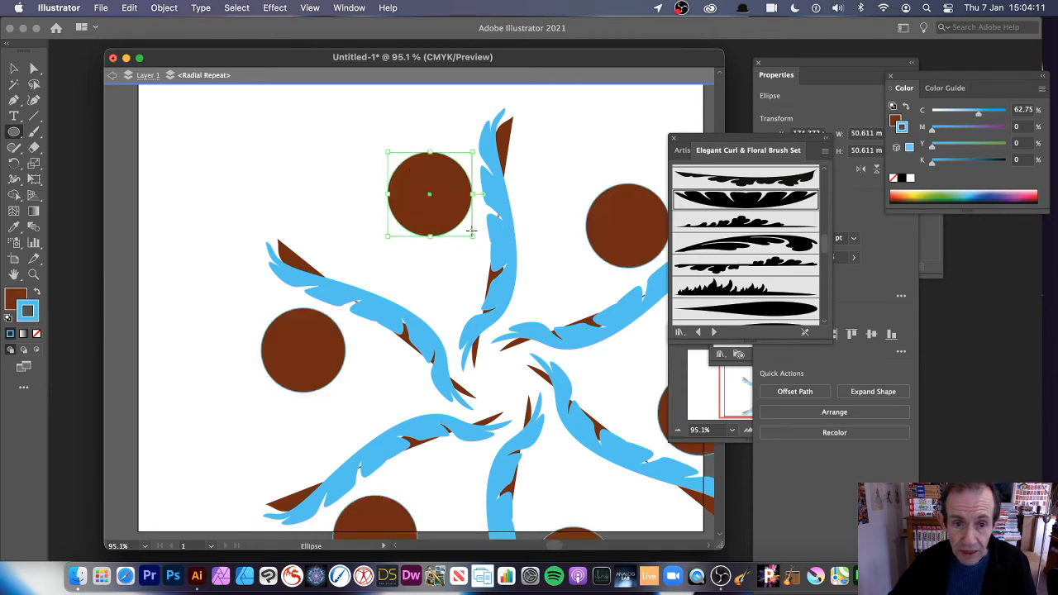
pyautogui.click(757, 242)
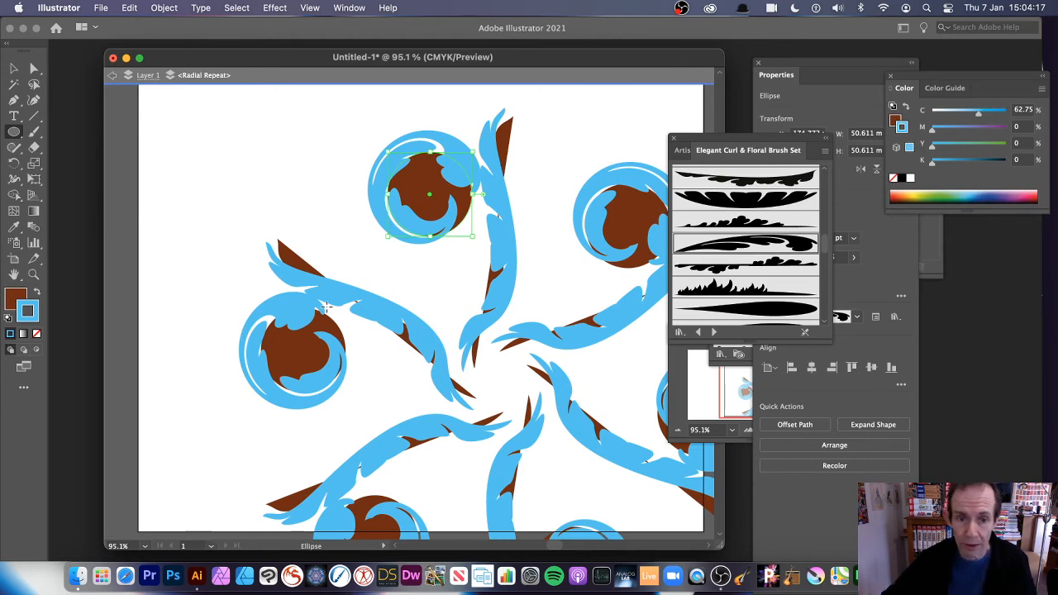
pyautogui.moveTo(438, 262); pyautogui.dragTo(469, 295)
pyautogui.click(744, 266)
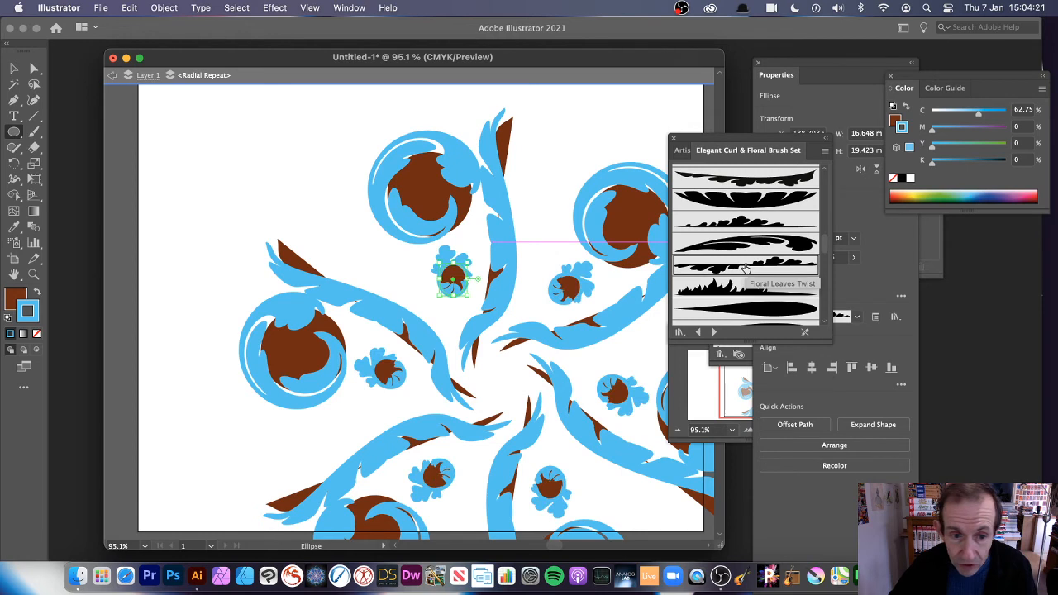
pyautogui.click(717, 180)
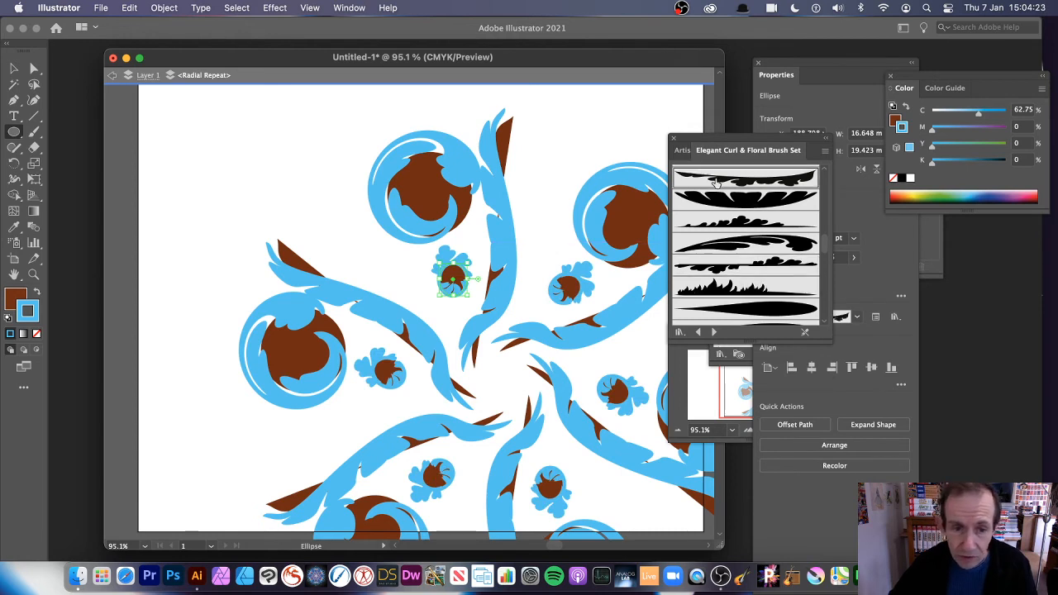
pyautogui.click(746, 310)
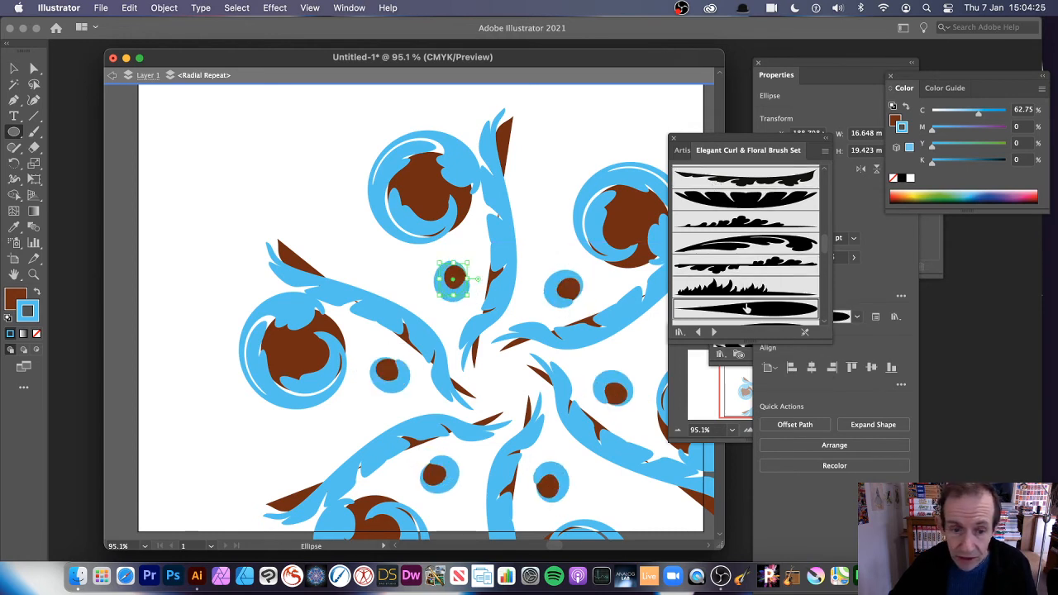
# Step: Enlarge the small circle to about 37 mm, ring it in orange, and exit isolation mode
pyautogui.moveTo(440, 263); pyautogui.dragTo(407, 246)
pyautogui.moveTo(466, 300); pyautogui.dragTo(471, 312)
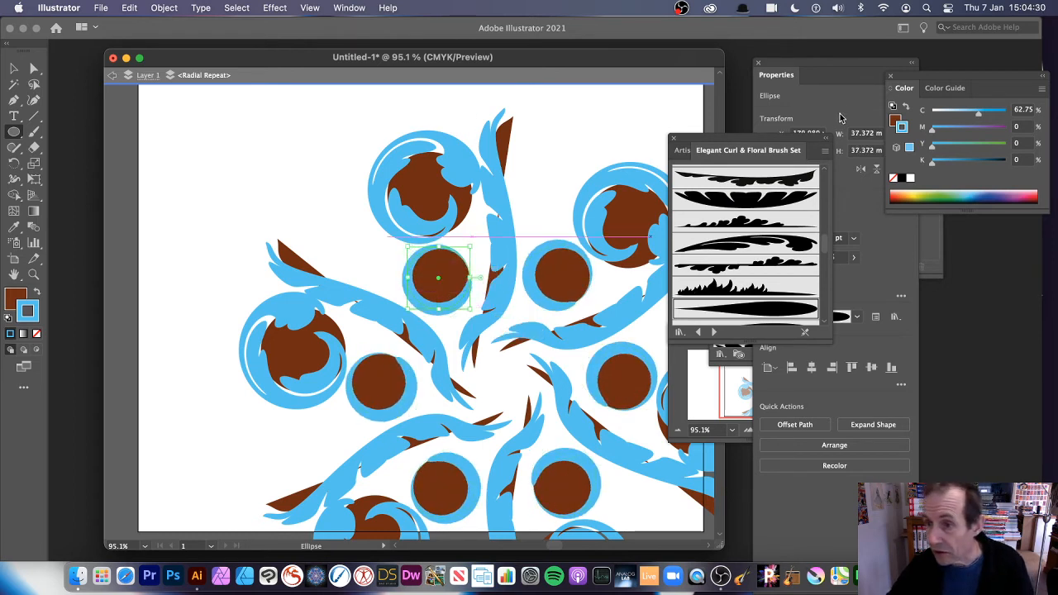
pyautogui.click(941, 196)
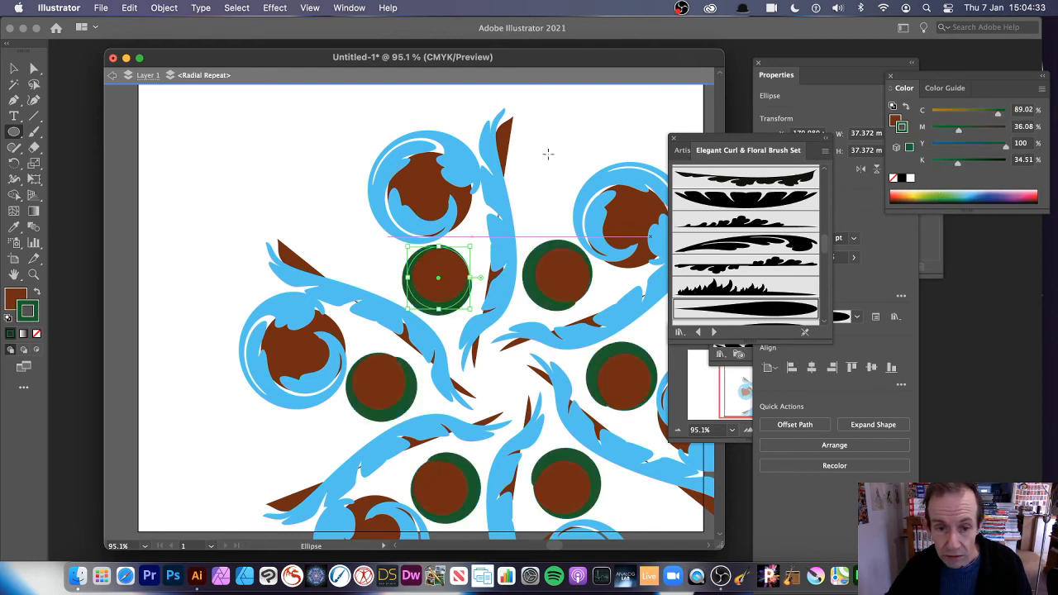
pyautogui.click(913, 197)
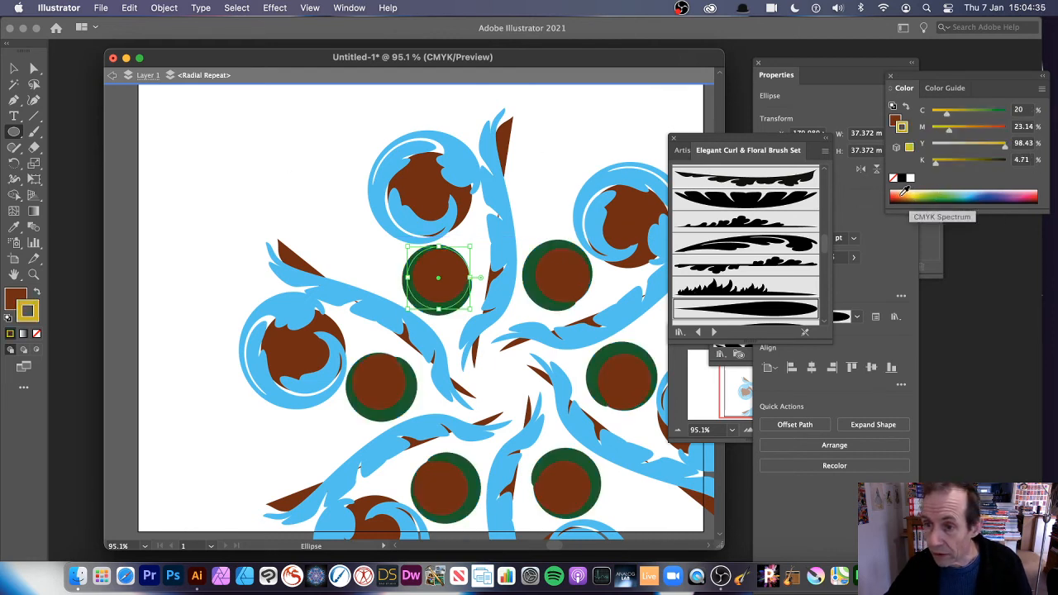
pyautogui.click(898, 195)
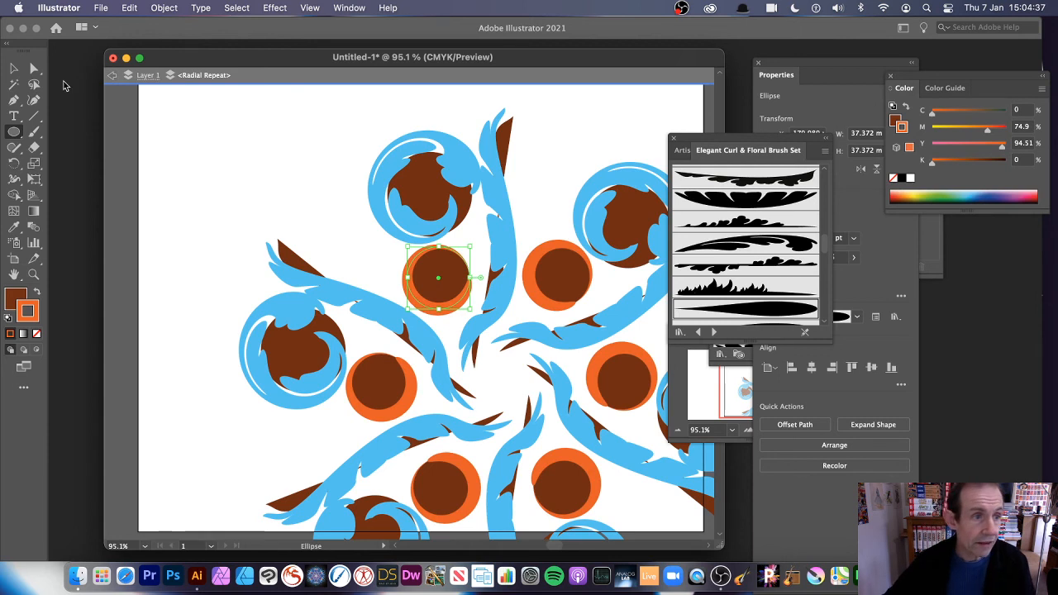
pyautogui.click(112, 75)
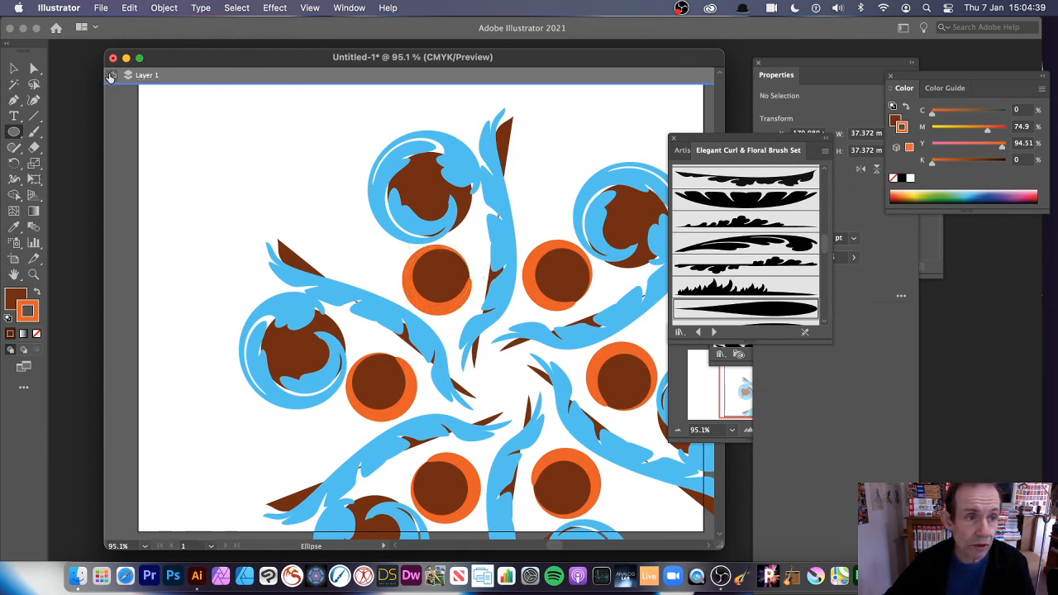
# Step: Select the whole radial repeat and drag its radius handle outward to spread the design
pyautogui.click(112, 75)
pyautogui.press('v')
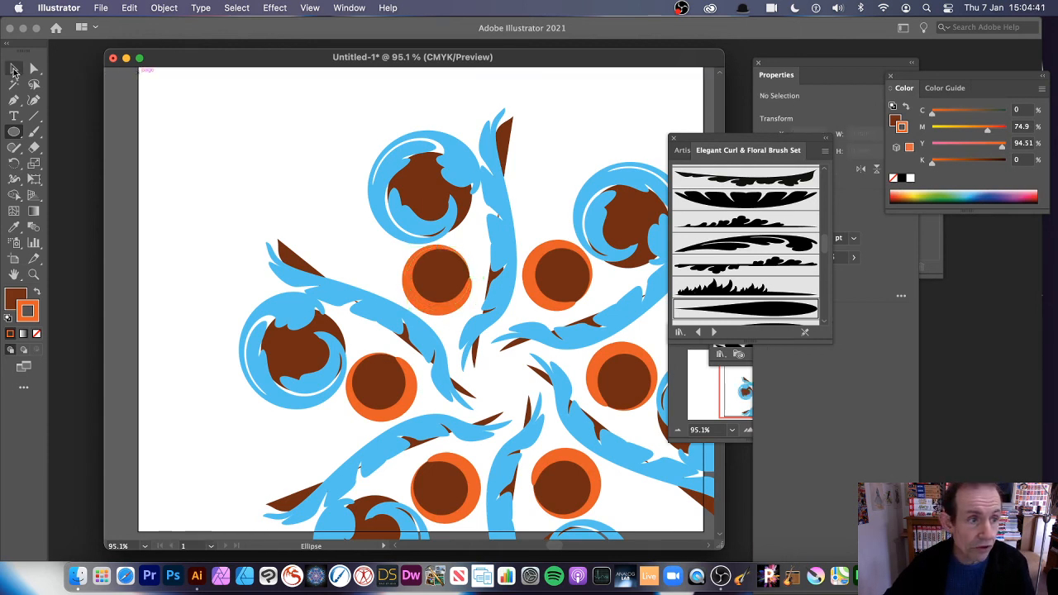
pyautogui.click(501, 230)
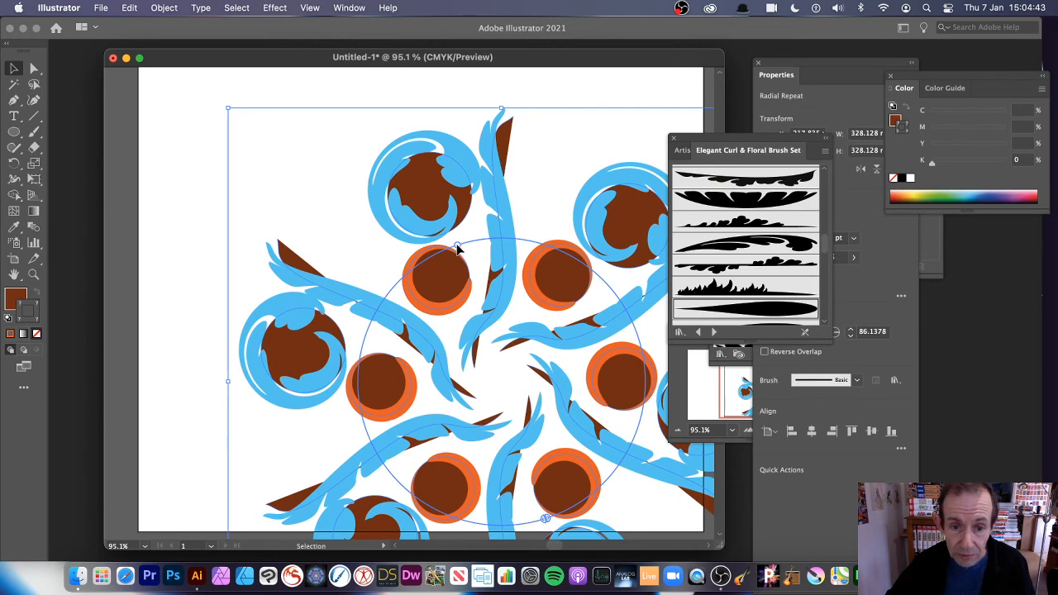
pyautogui.moveTo(457, 247); pyautogui.dragTo(418, 246)
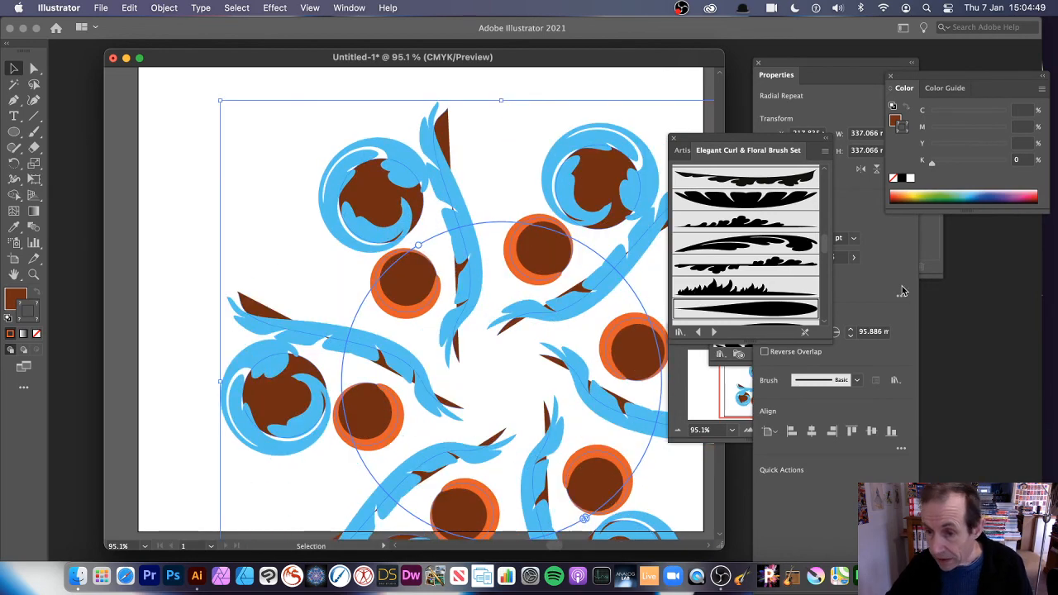
# Step: Lower the radial repeat's Number of Instances to 4 in Repeat Options
pyautogui.click(877, 365)
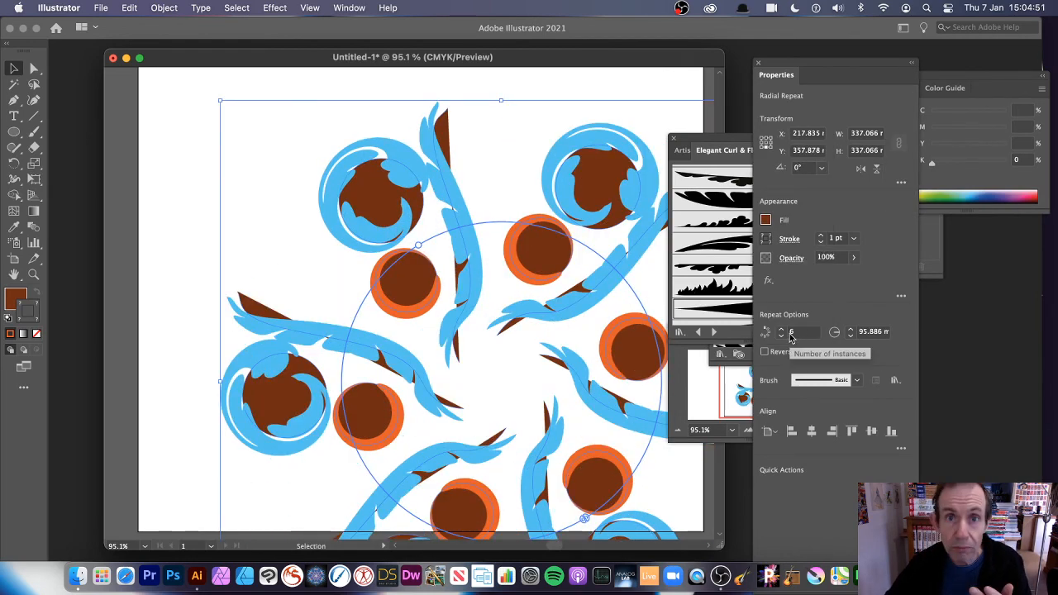
pyautogui.click(781, 335)
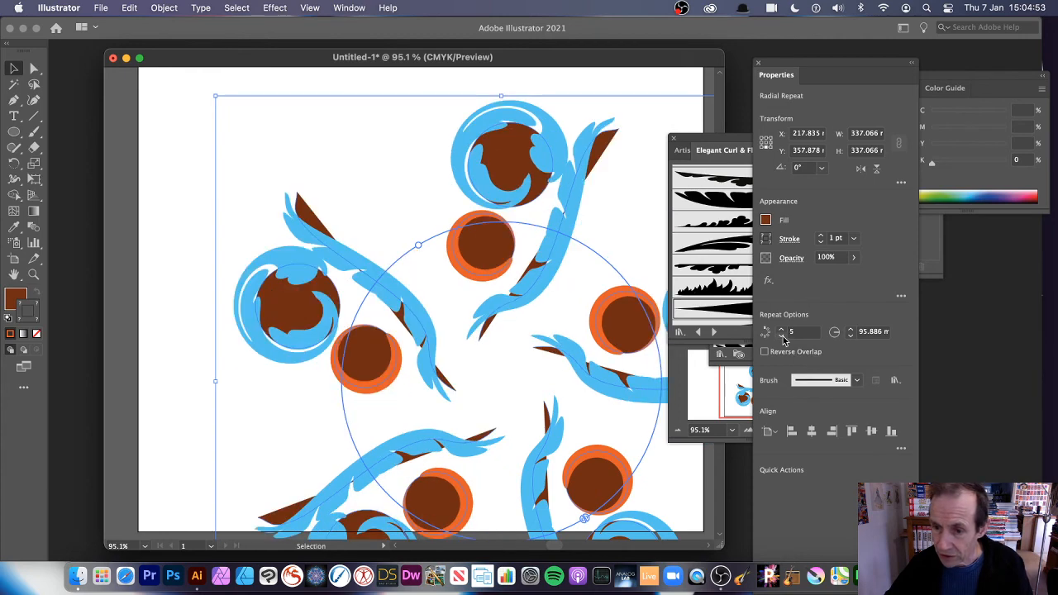
pyautogui.click(781, 335)
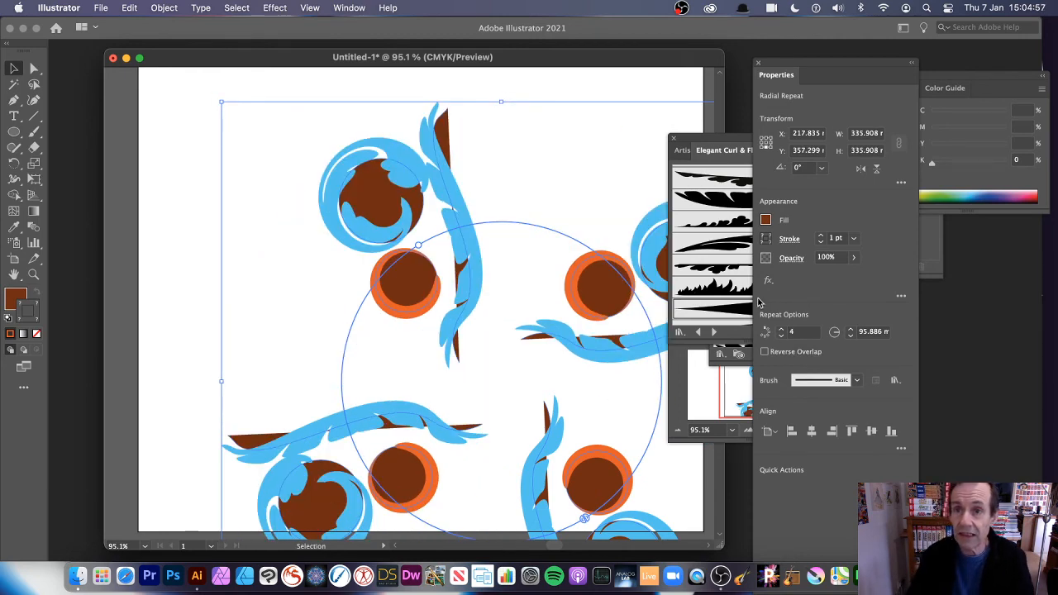
pyautogui.click(173, 9)
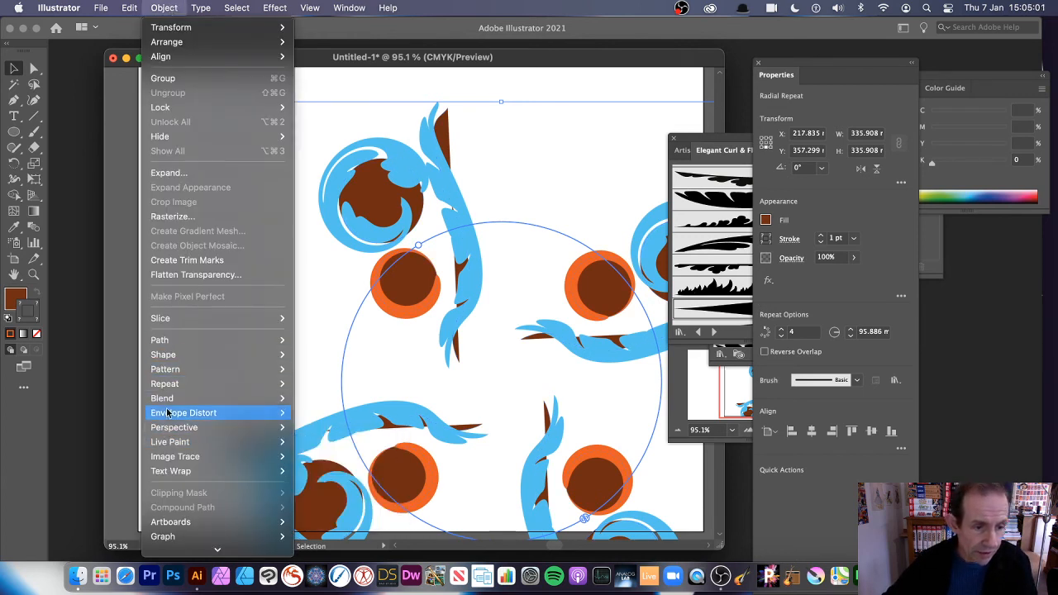
pyautogui.moveTo(264, 383)
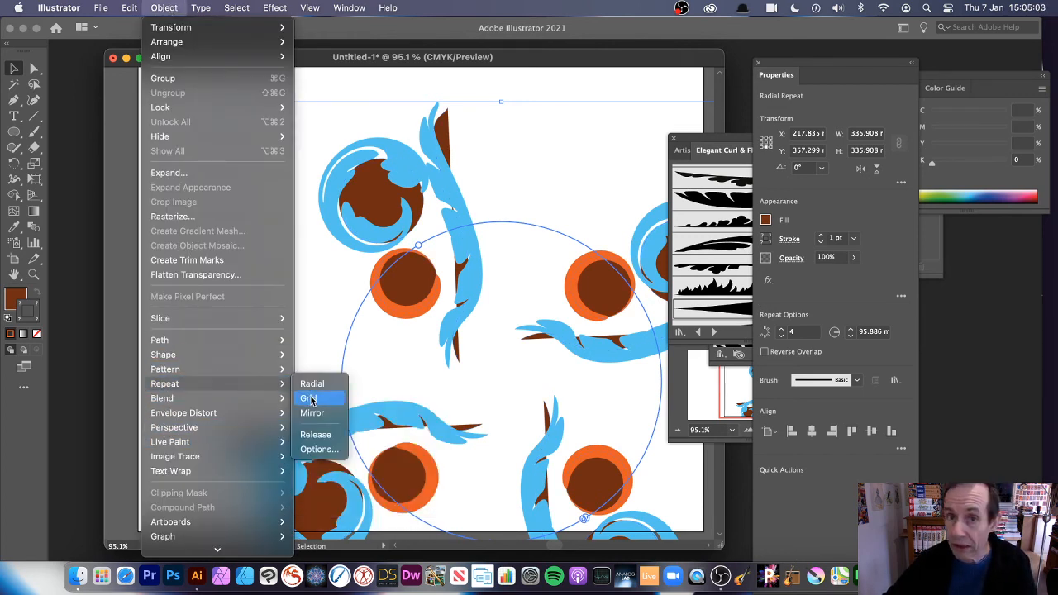
pyautogui.click(608, 169)
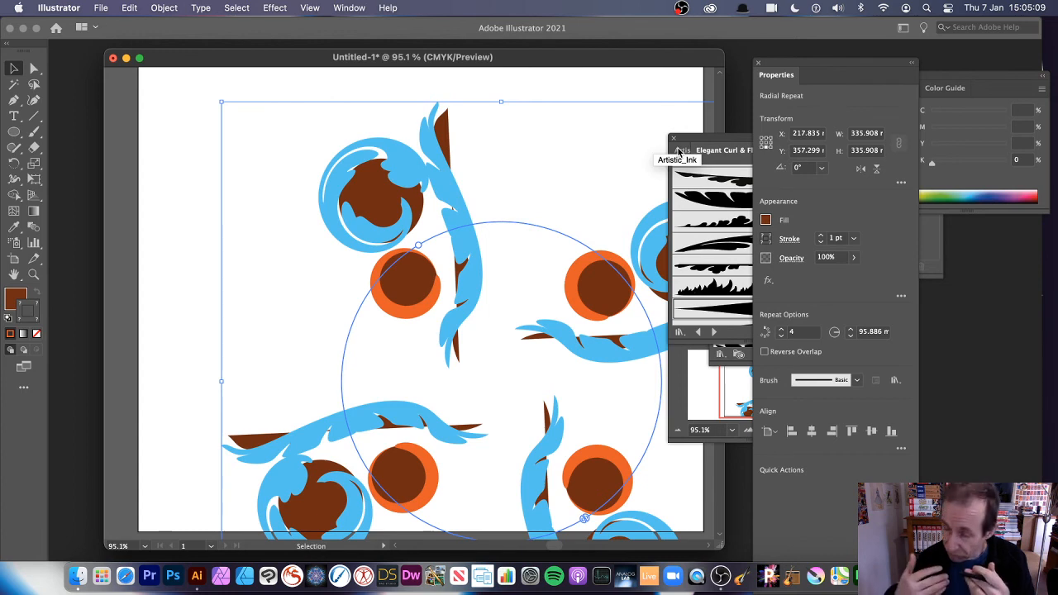